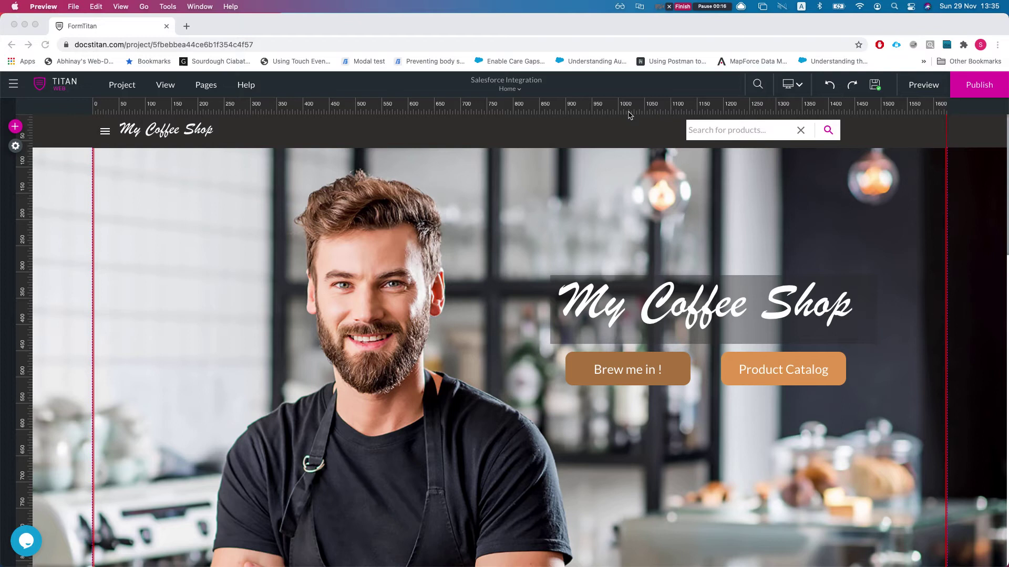
# Open the Salesforce integration in Project settings and show its Push integrations list.
pyautogui.click(16, 149)
pyautogui.click(15, 147)
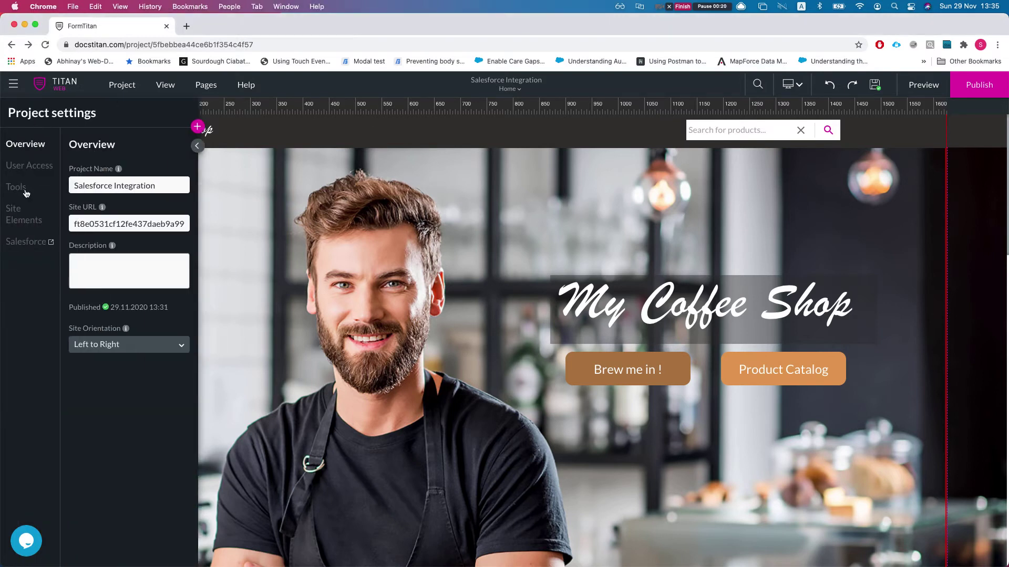
pyautogui.click(25, 243)
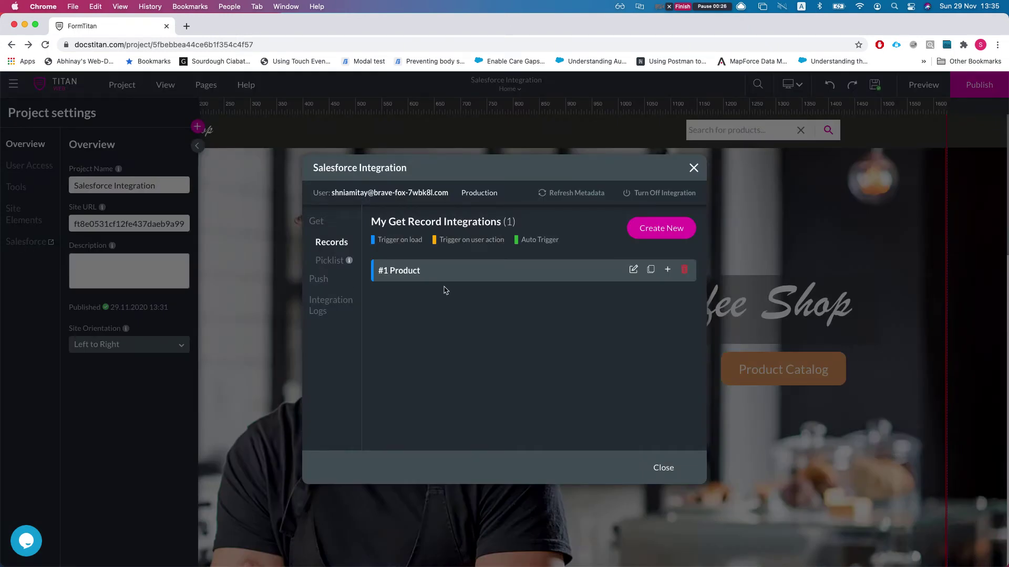
pyautogui.click(325, 283)
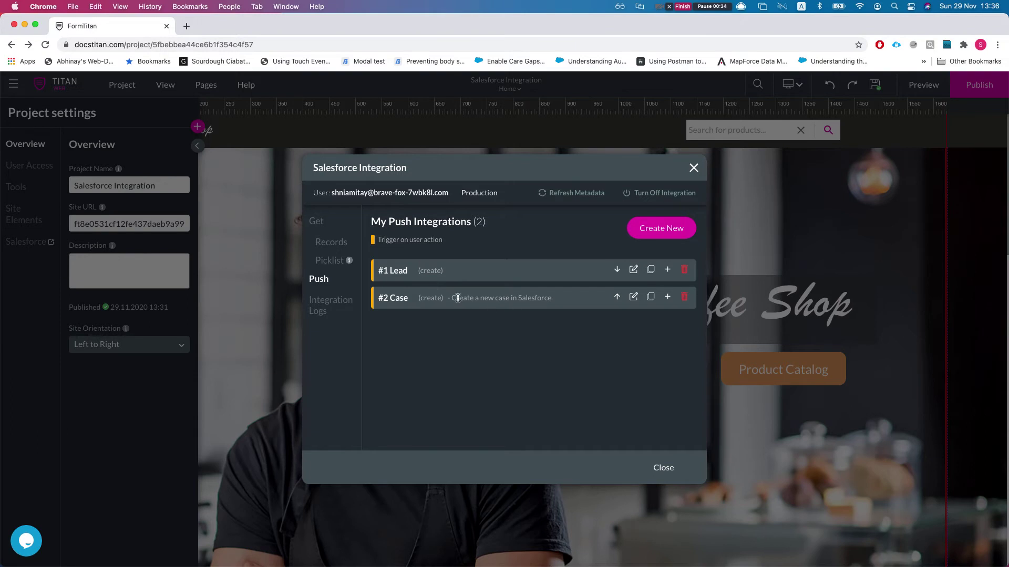
pyautogui.moveTo(456, 298); pyautogui.dragTo(489, 298)
pyautogui.click(522, 318)
# Give the #1 Lead push integration the description 'Create a lead from the HP lead form' and apply.
pyautogui.click(634, 271)
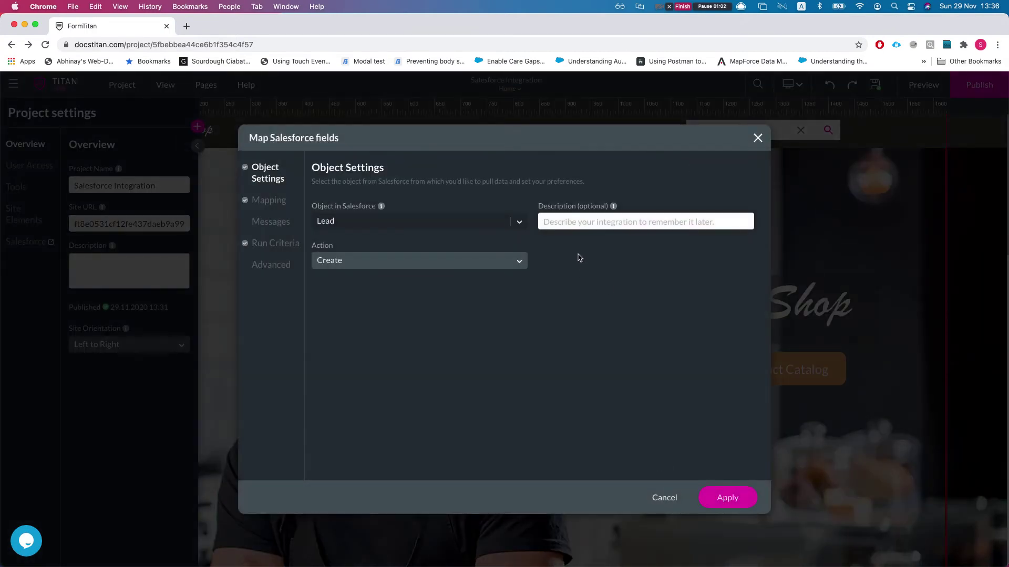
pyautogui.click(573, 224)
pyautogui.write('Lead')
pyautogui.press('BackSpace')
pyautogui.press('BackSpace')
pyautogui.press('BackSpace')
pyautogui.press('BackSpace')
pyautogui.write('Lea')
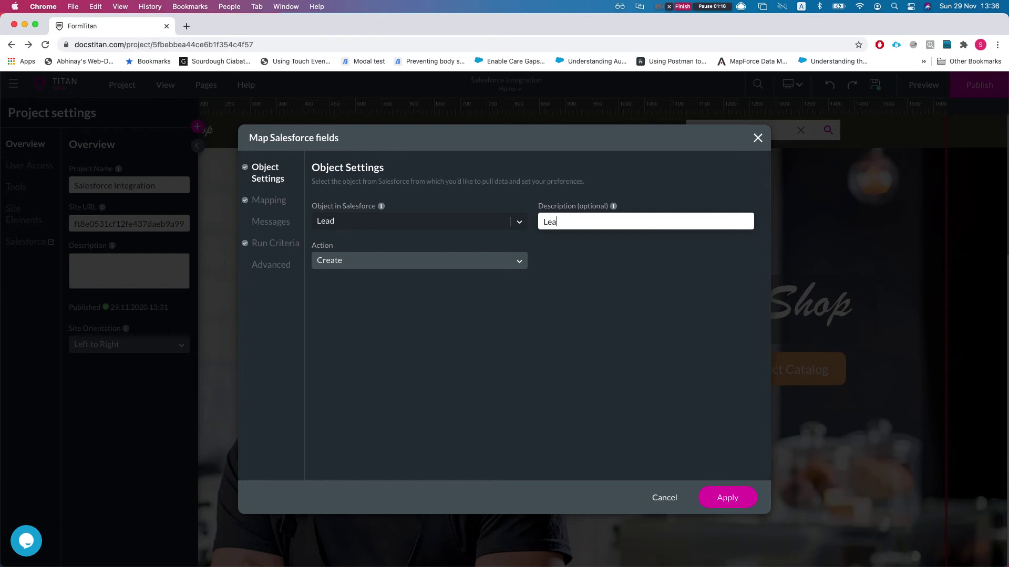
pyautogui.press('BackSpace')
pyautogui.press('BackSpace')
pyautogui.press('BackSpace')
pyautogui.write('Ctona')
pyautogui.press('BackSpace')
pyautogui.press('BackSpace')
pyautogui.press('BackSpace')
pyautogui.press('BackSpace')
pyautogui.write('reate a lead from the HP lead form')
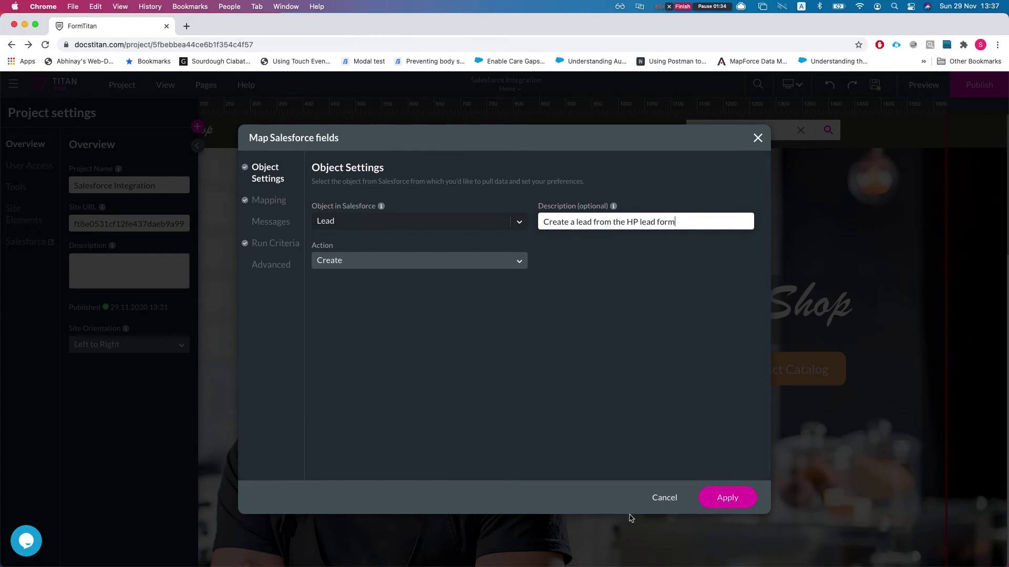
pyautogui.click(720, 495)
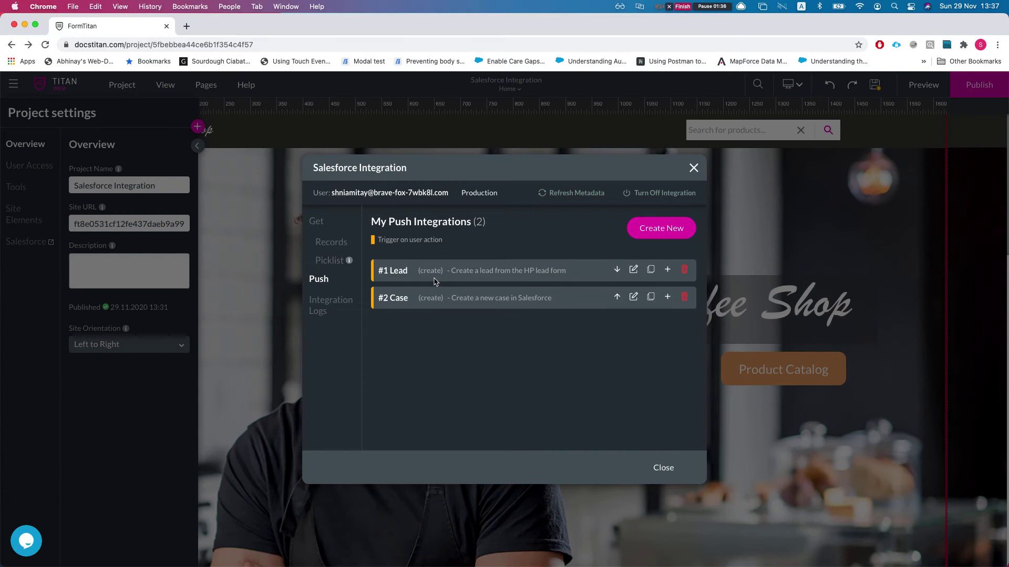
# Show the Get Record integrations and cancel a new get-record integration setup.
pyautogui.click(333, 245)
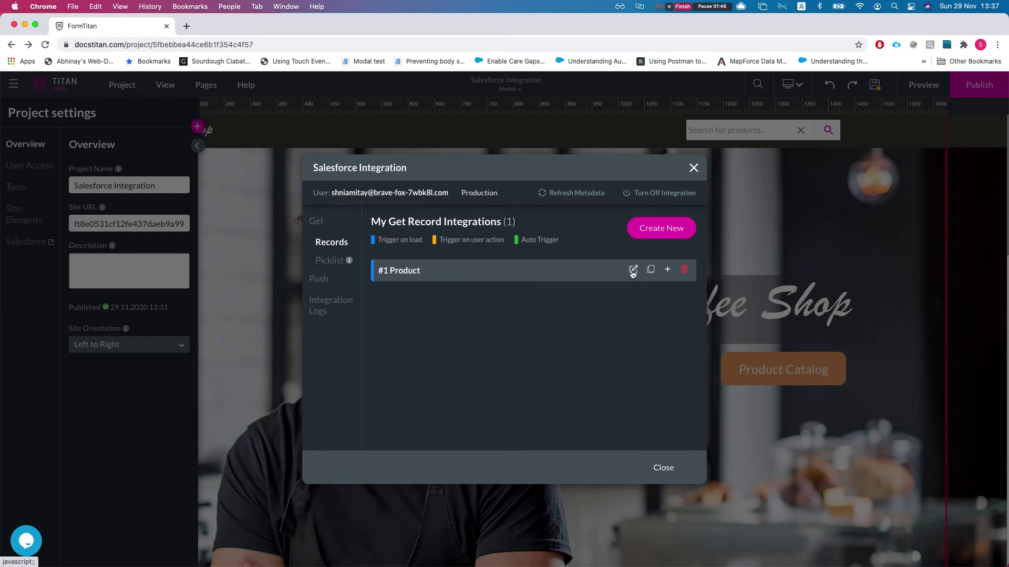
pyautogui.click(671, 272)
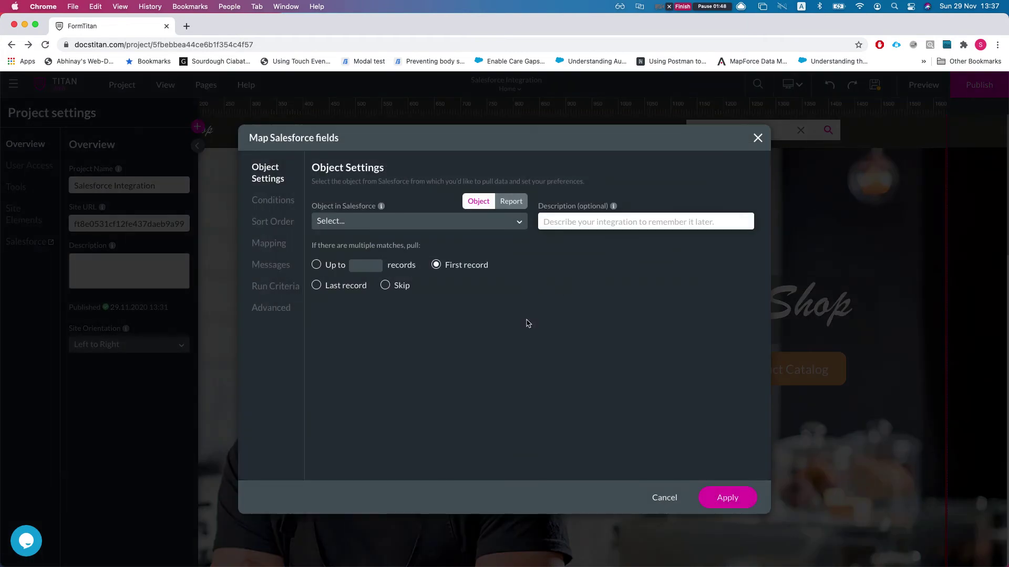
pyautogui.click(661, 494)
# Duplicate #1 Product, inspect the copy without saving, then delete the #2 Product duplicate.
pyautogui.click(651, 270)
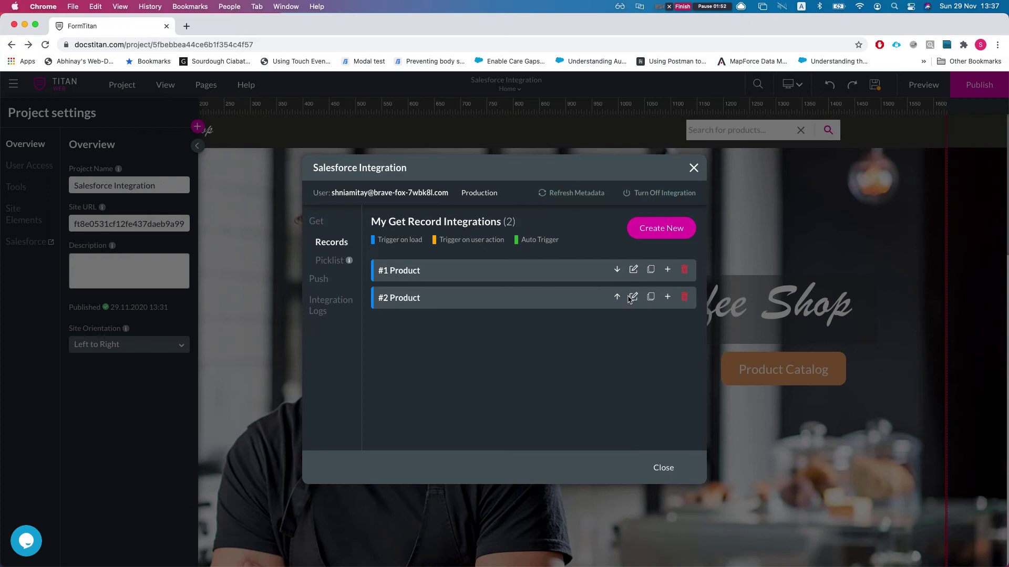
pyautogui.click(633, 297)
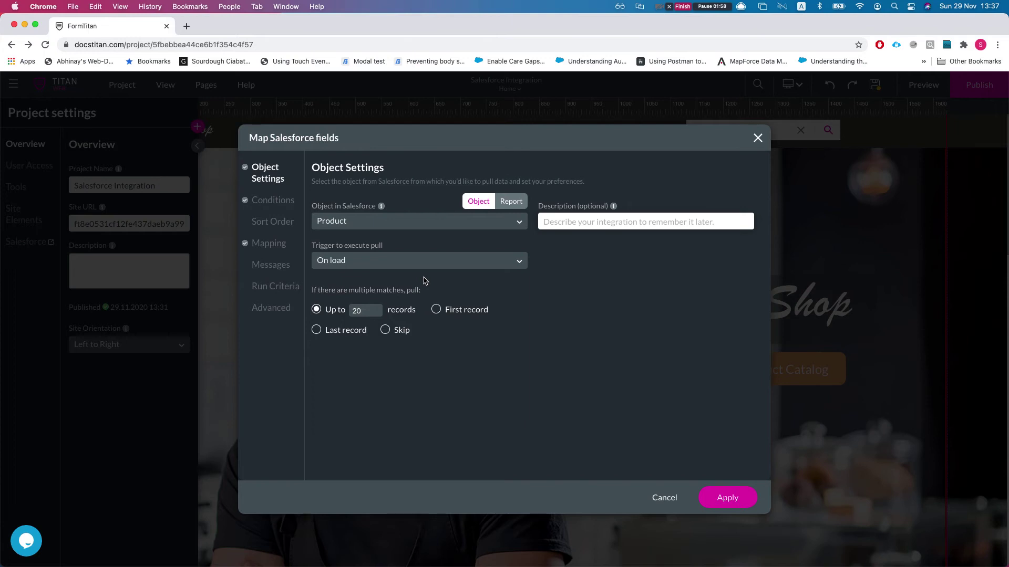
pyautogui.click(440, 313)
pyautogui.click(664, 499)
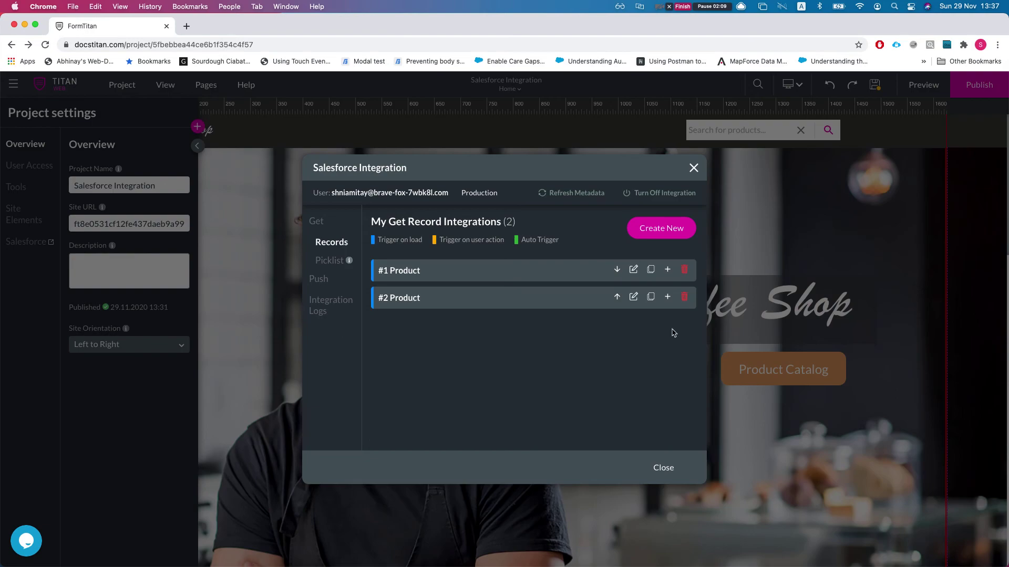
pyautogui.click(684, 298)
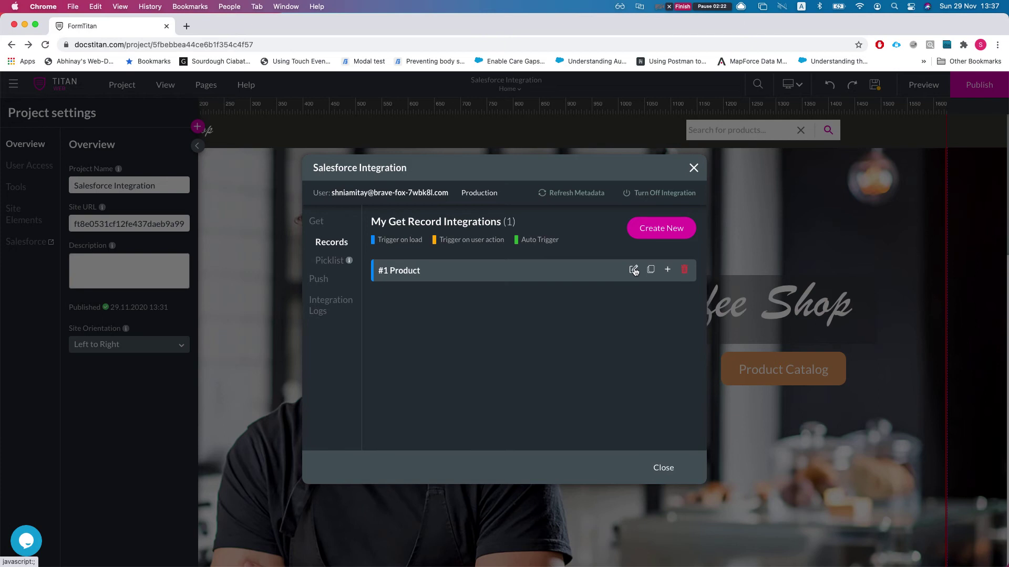
# Set the #1 Product description to 'Get products to product catalog page, on page load' and apply.
pyautogui.click(633, 271)
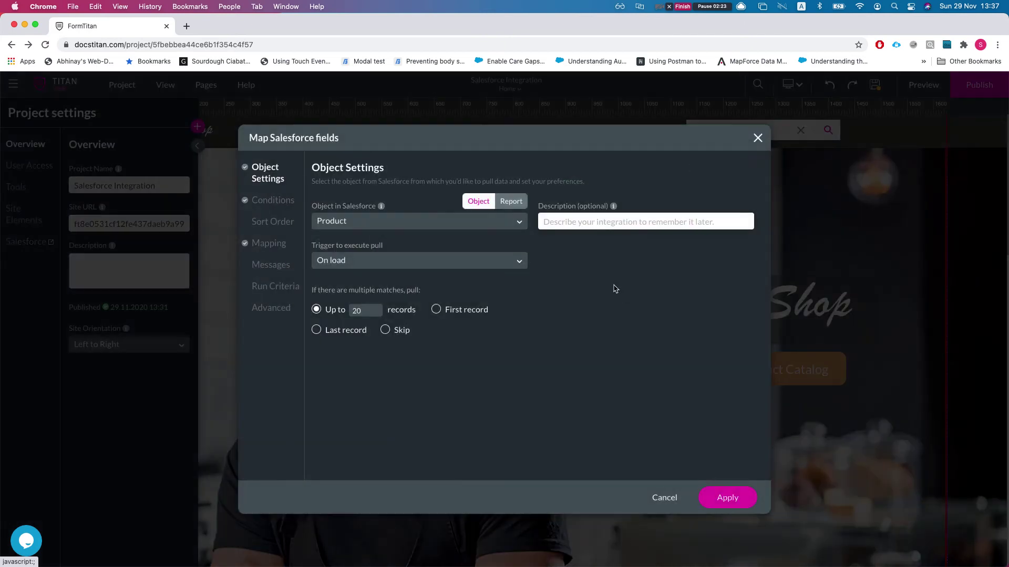
pyautogui.click(599, 224)
pyautogui.write('Ger')
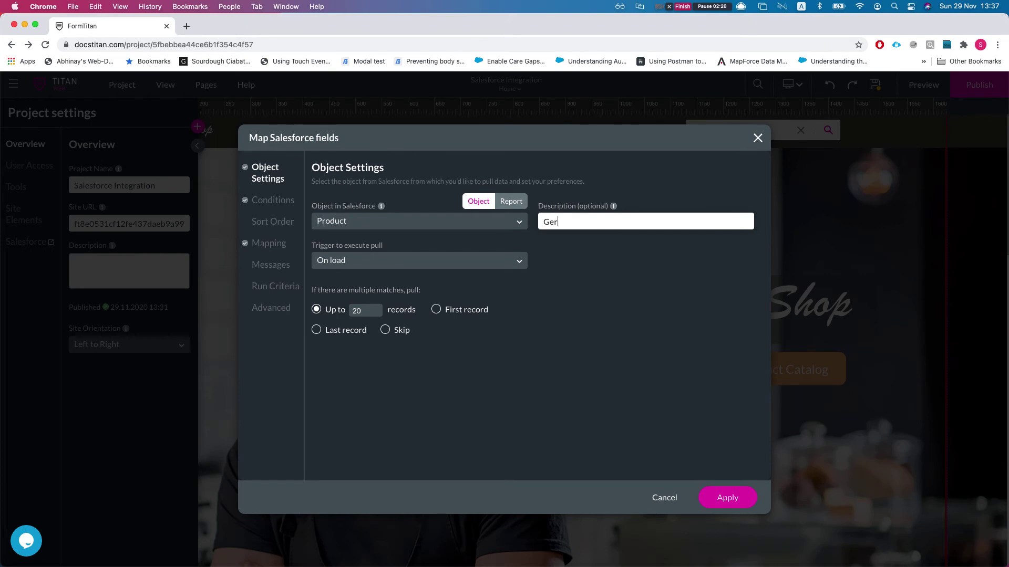
pyautogui.write('t product to product catalog page')
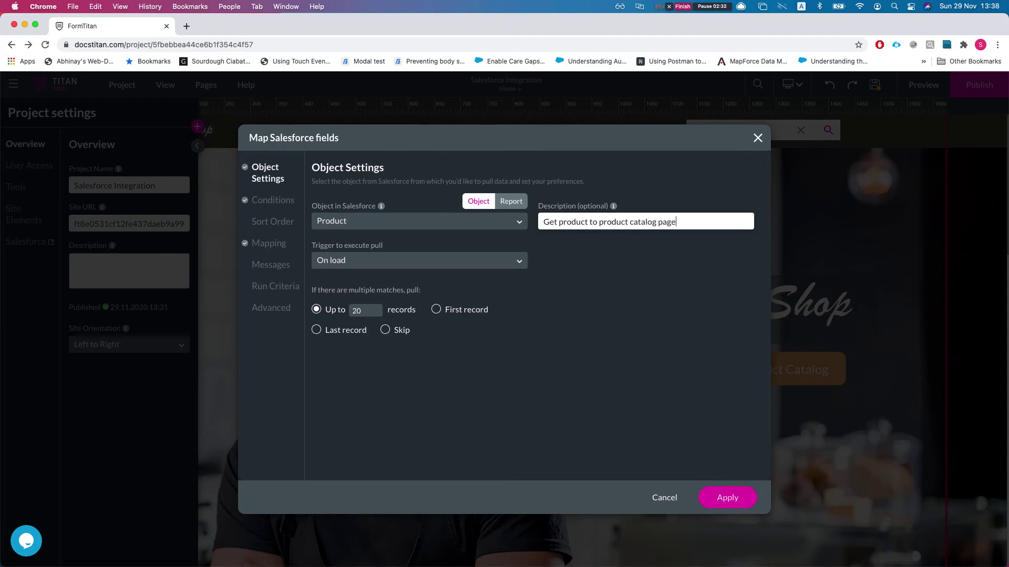
pyautogui.write(', on page load')
pyautogui.click(586, 223)
pyautogui.write('s')
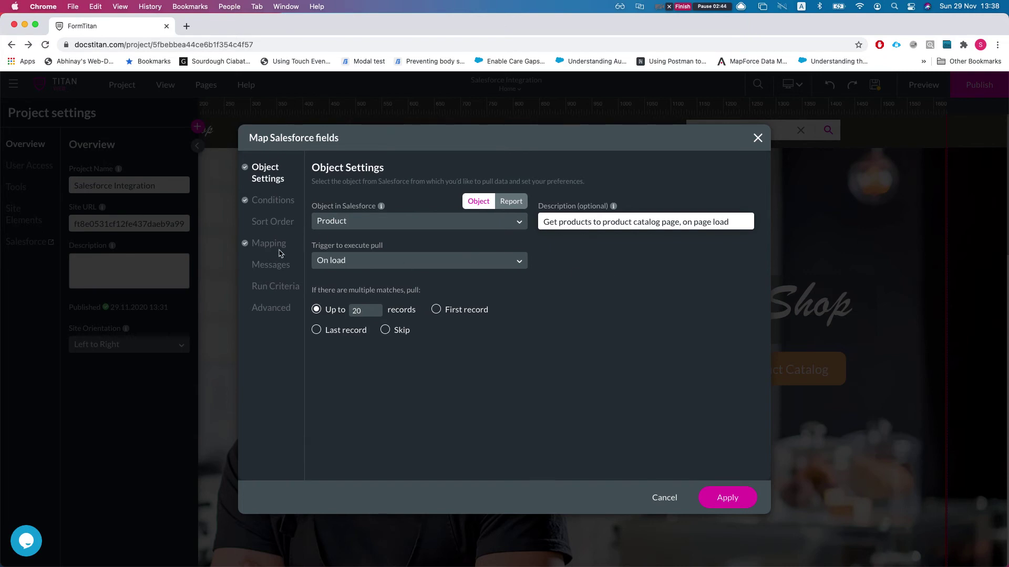
pyautogui.click(723, 497)
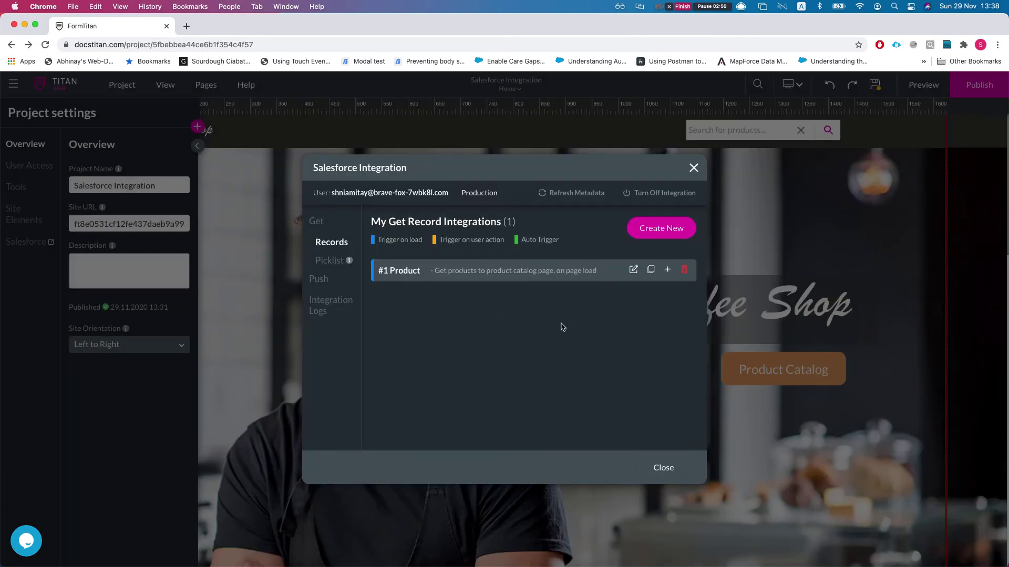
# Close the settings, publish the site, launch it in a new tab, and scroll to the lead form.
pyautogui.click(661, 469)
pyautogui.click(966, 107)
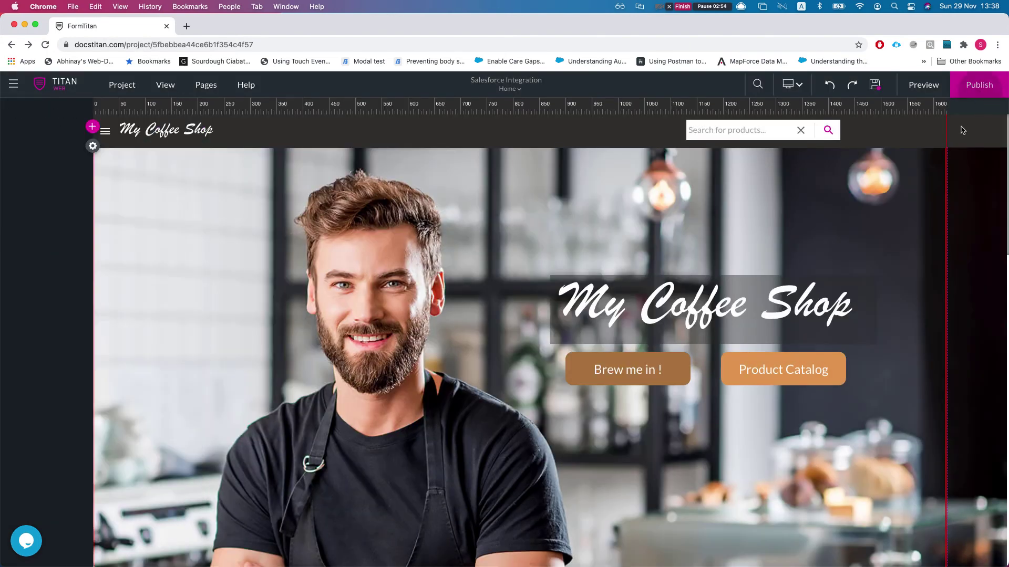
pyautogui.click(959, 94)
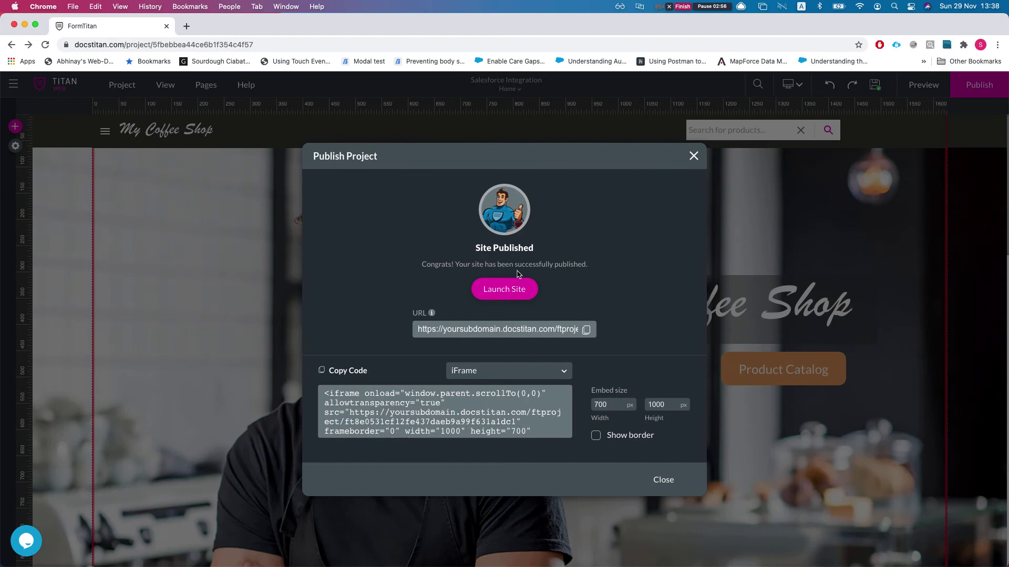
pyautogui.click(507, 292)
pyautogui.click(100, 26)
pyautogui.click(693, 156)
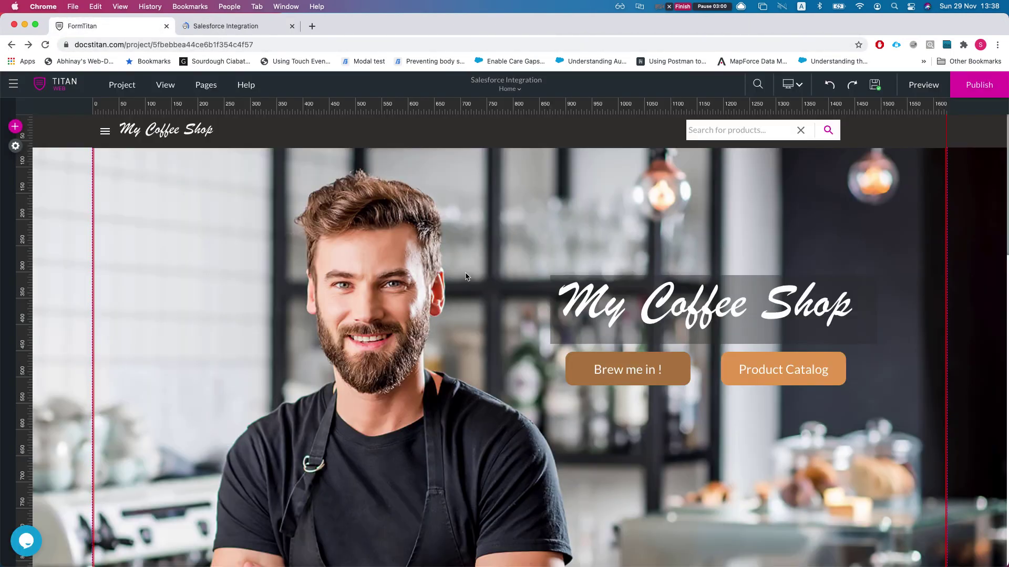
pyautogui.scroll(-15, 465, 277)
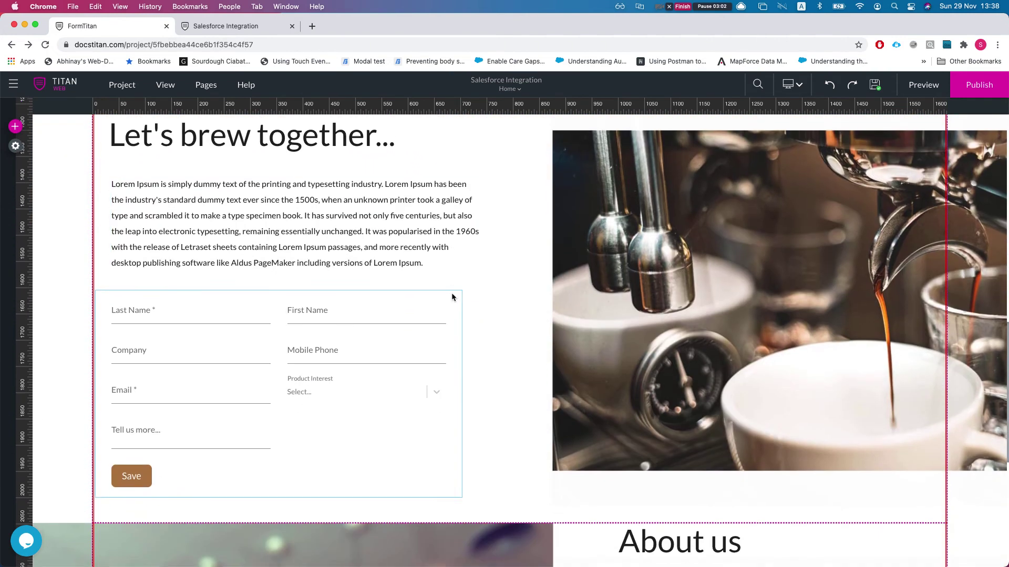
pyautogui.click(410, 322)
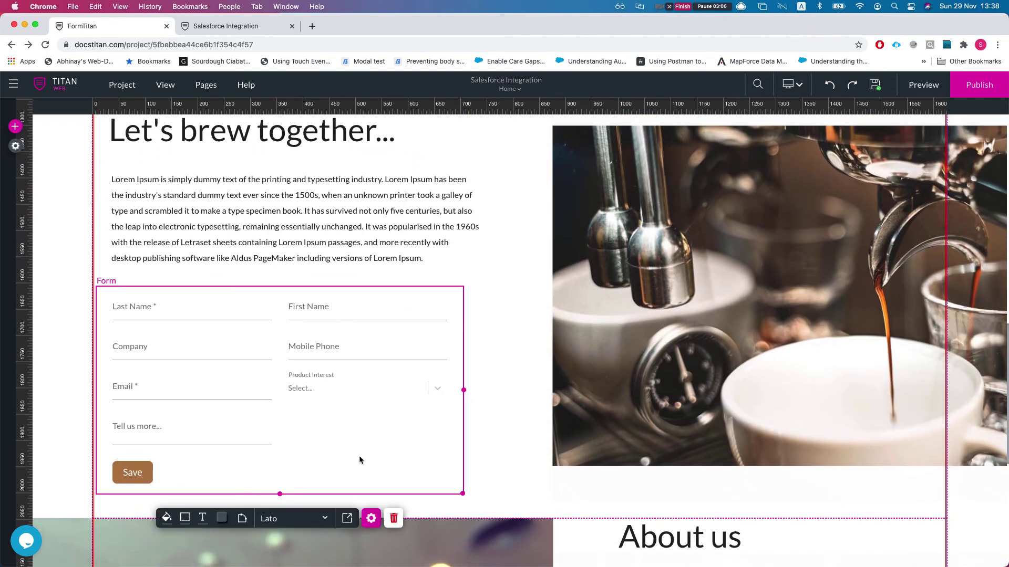
pyautogui.click(370, 519)
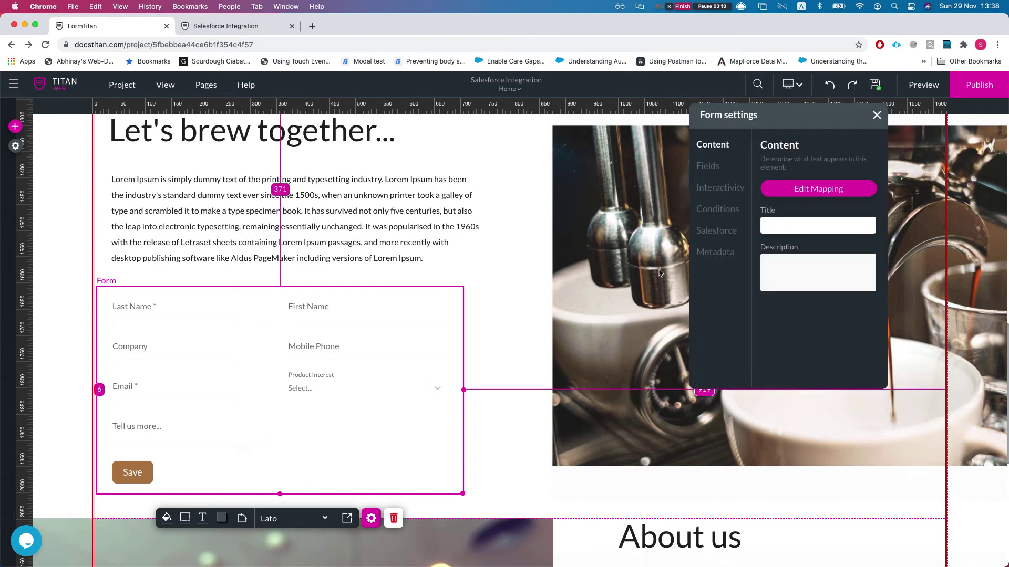
pyautogui.click(728, 233)
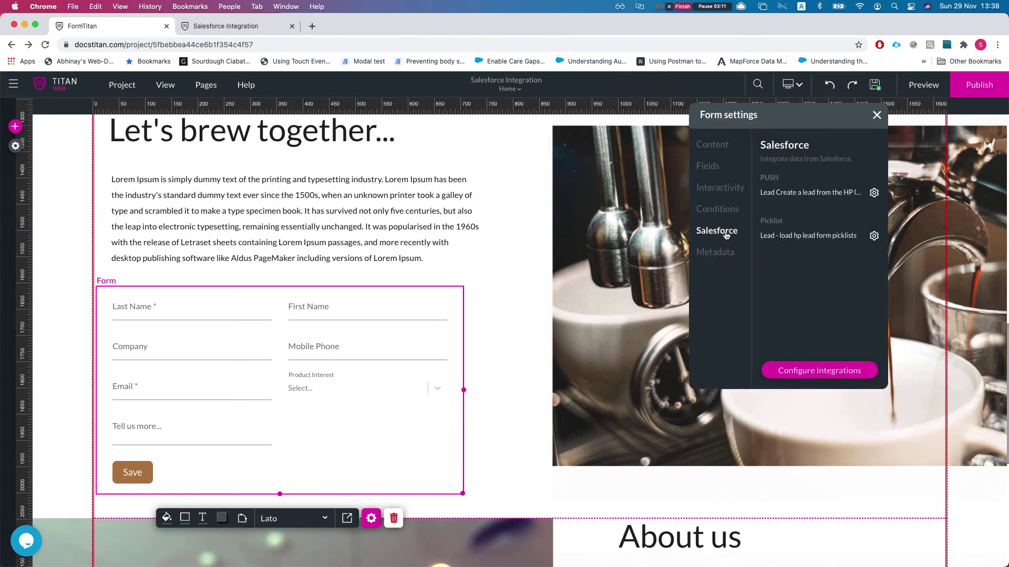
pyautogui.tripleClick(758, 236)
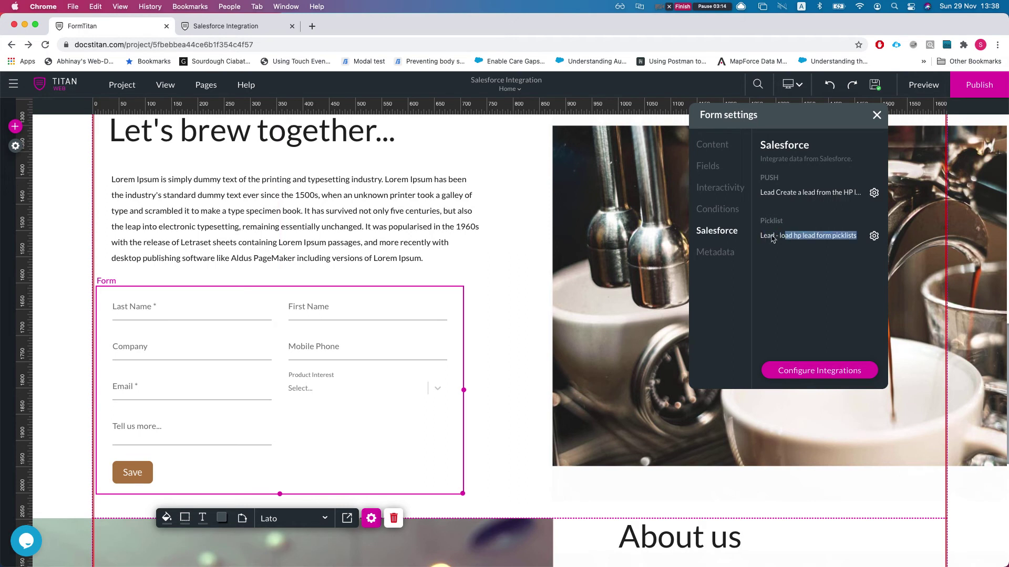
pyautogui.click(764, 236)
pyautogui.moveTo(762, 236); pyautogui.dragTo(855, 236)
pyautogui.click(760, 180)
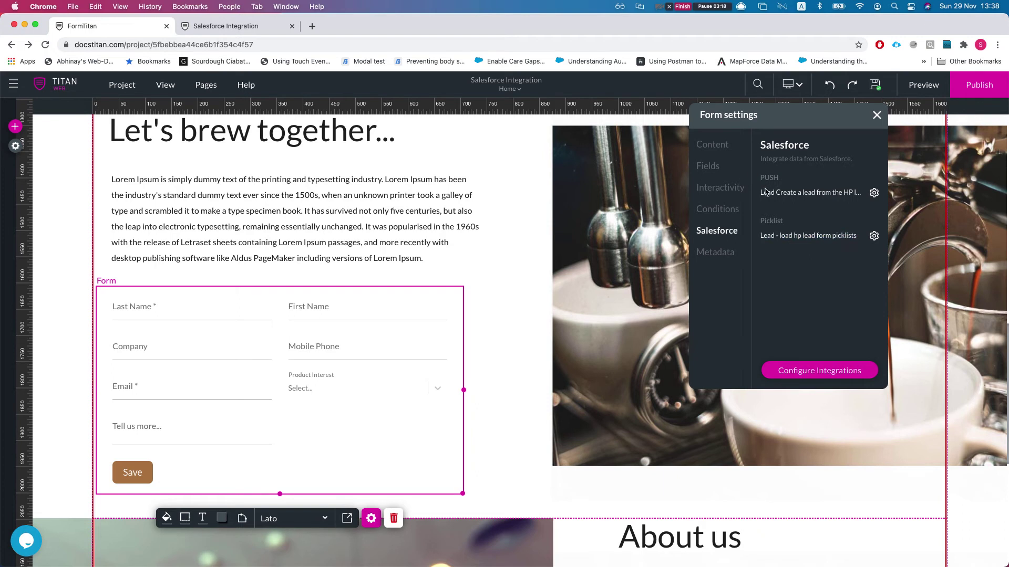
pyautogui.moveTo(762, 195); pyautogui.dragTo(799, 195)
pyautogui.click(776, 197)
pyautogui.moveTo(782, 193); pyautogui.dragTo(841, 194)
# Close Form settings and switch the editor to the Product Catalog page.
pyautogui.click(876, 115)
pyautogui.scroll(2, 541, 260)
pyautogui.scroll(15, 513, 284)
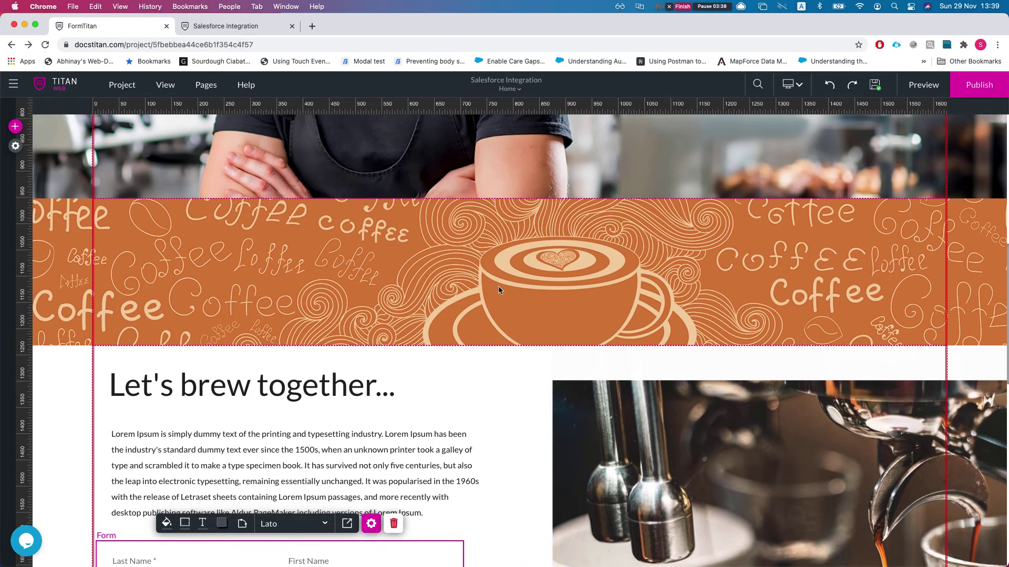
pyautogui.scroll(4, 200, 136)
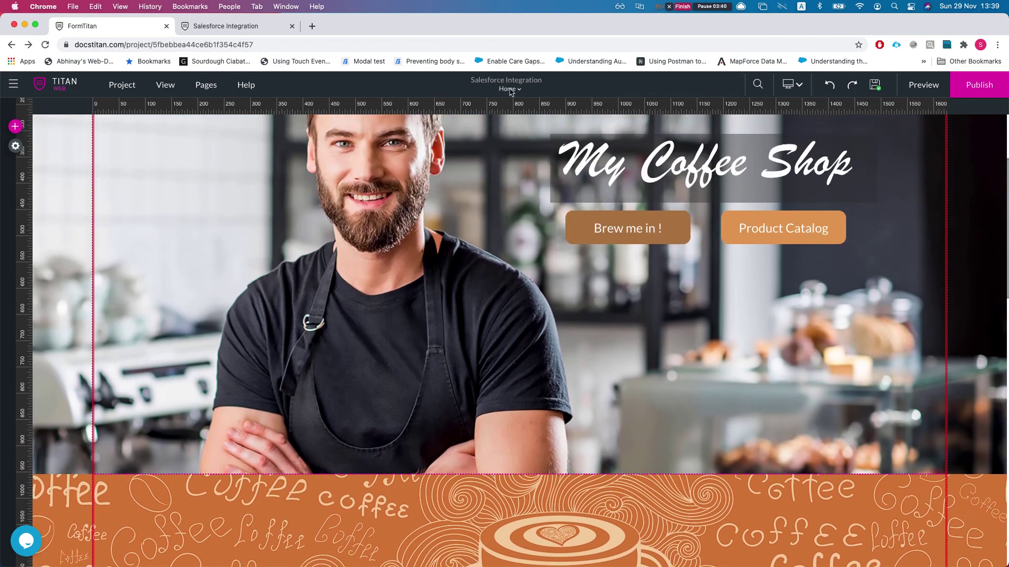
pyautogui.click(510, 89)
pyautogui.click(495, 199)
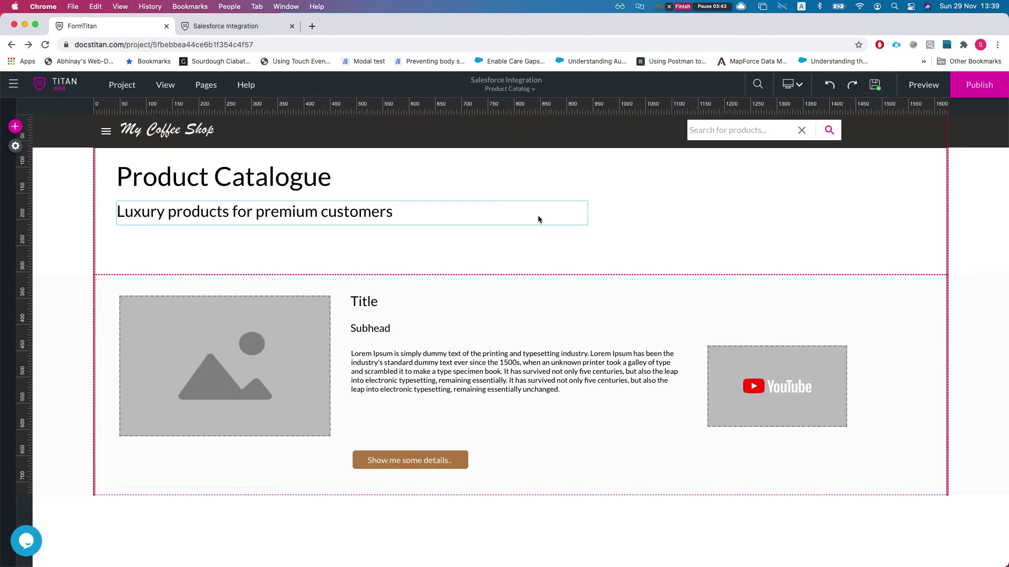
# Inspect the product strip's Salesforce Product get mapping without changes, then close its settings.
pyautogui.click(837, 488)
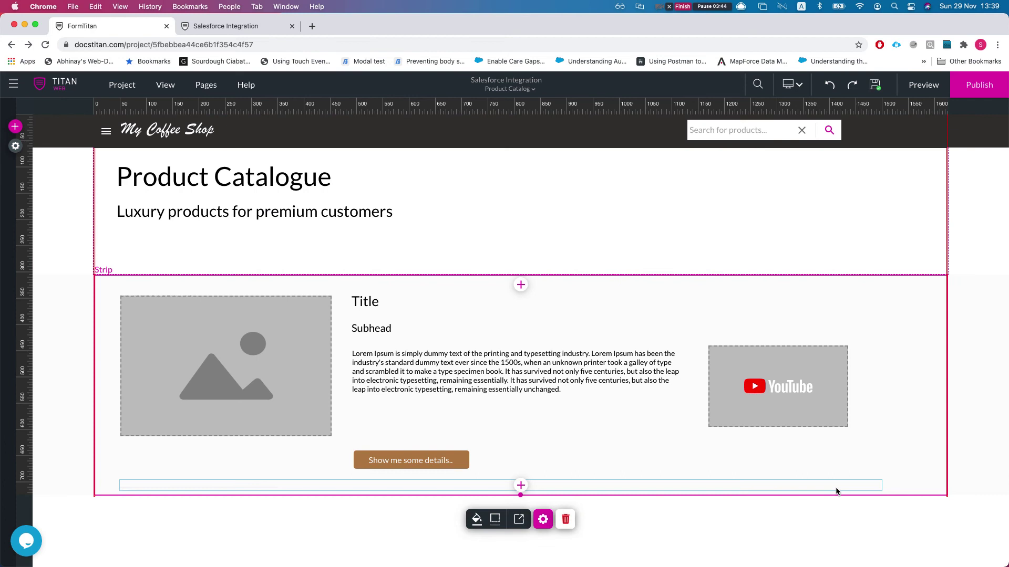
pyautogui.click(541, 521)
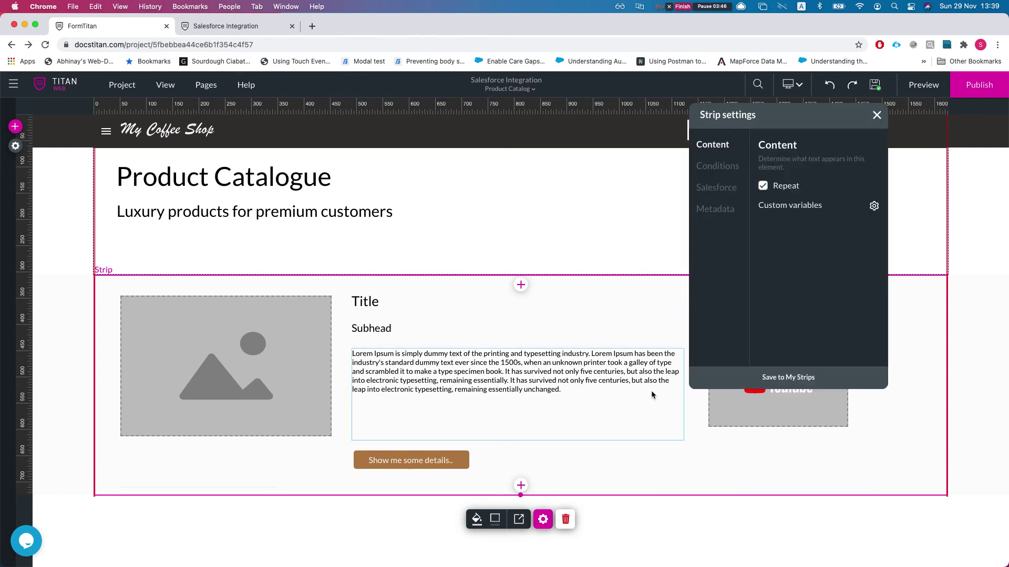
pyautogui.click(714, 190)
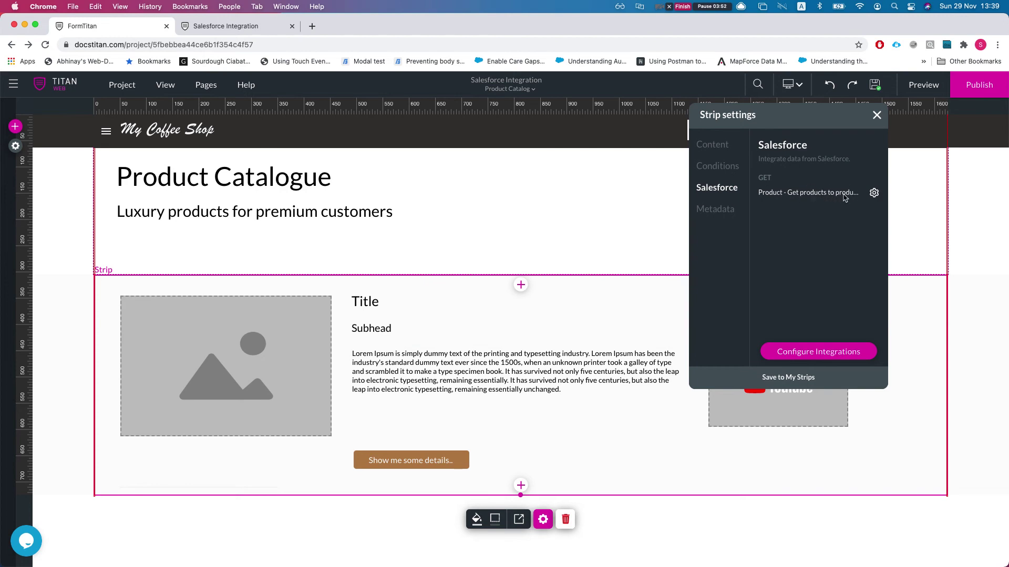
pyautogui.click(873, 194)
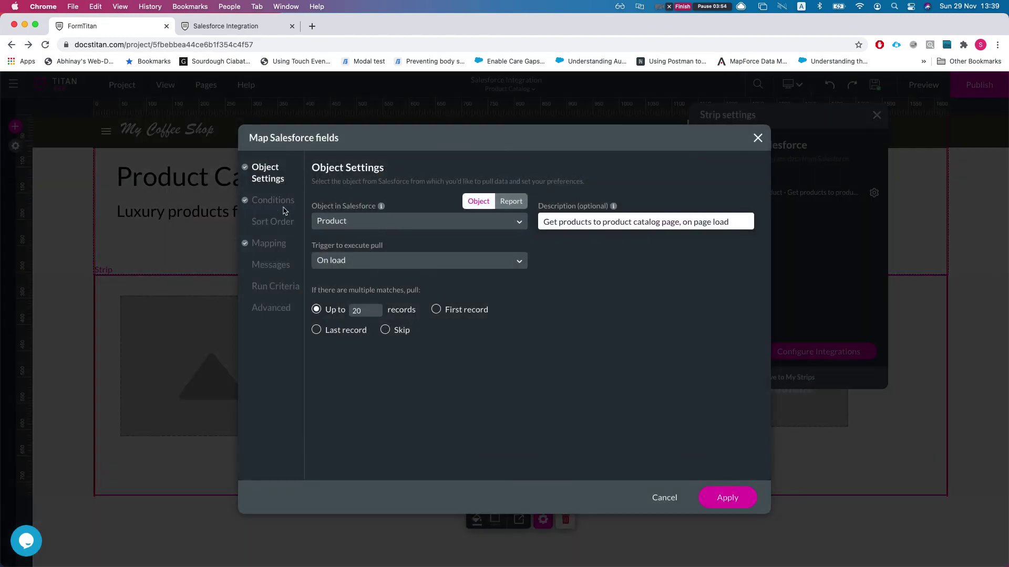
pyautogui.moveTo(621, 222); pyautogui.dragTo(646, 285)
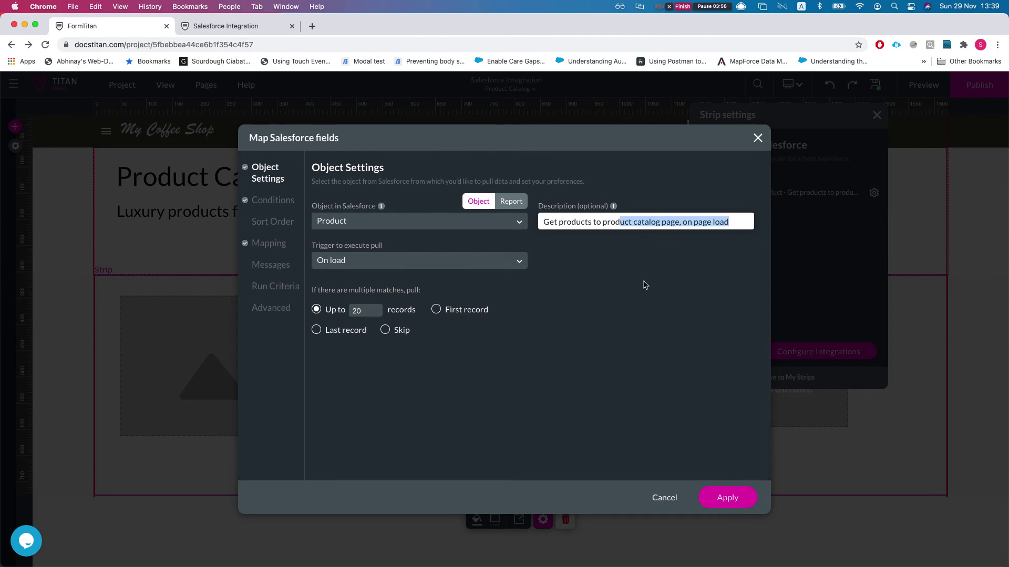
pyautogui.click(646, 286)
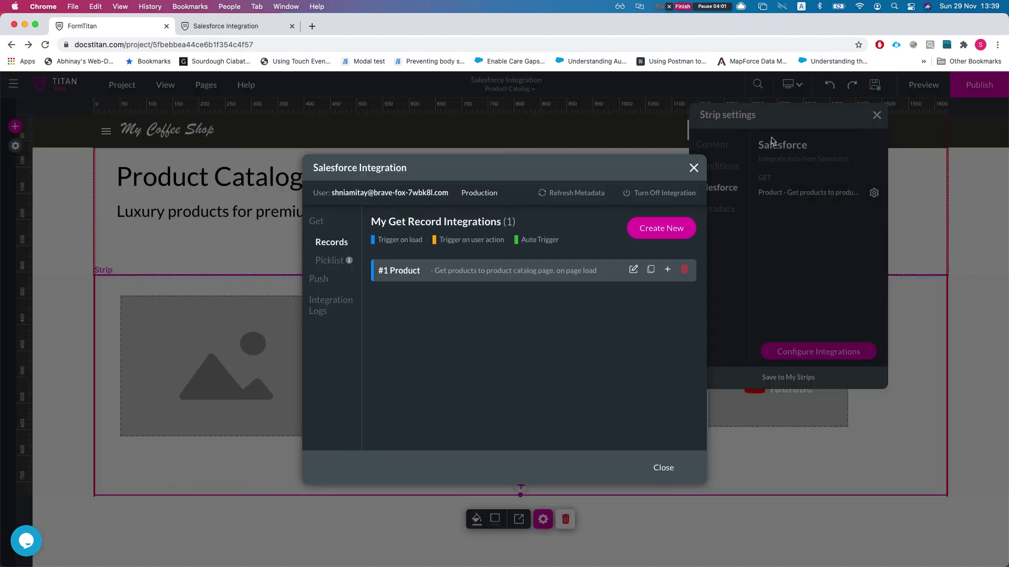
pyautogui.click(757, 139)
pyautogui.click(693, 168)
pyautogui.click(876, 115)
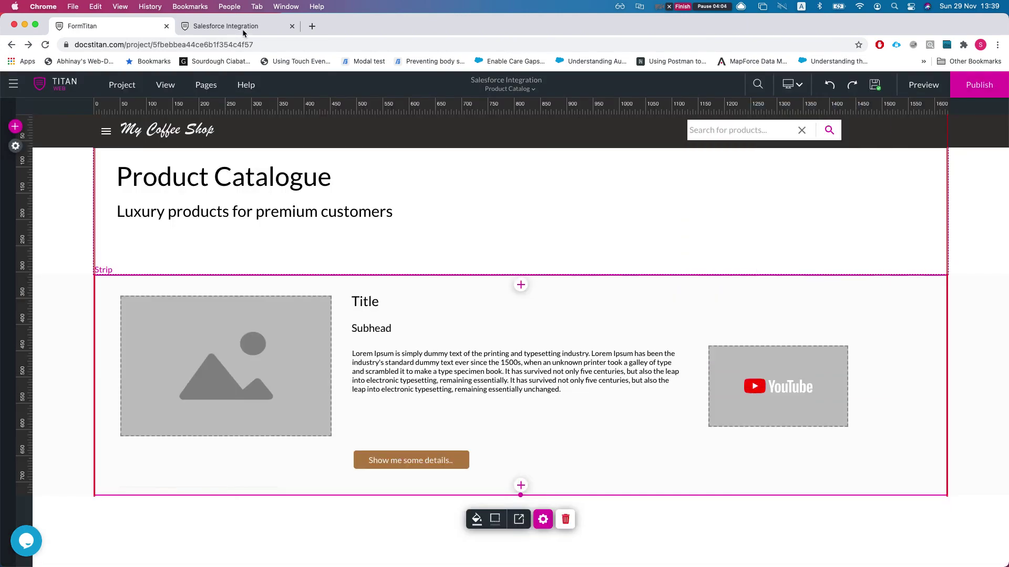
# On the published site tab, scroll to the lead form and enter the lead's last name.
pyautogui.click(243, 30)
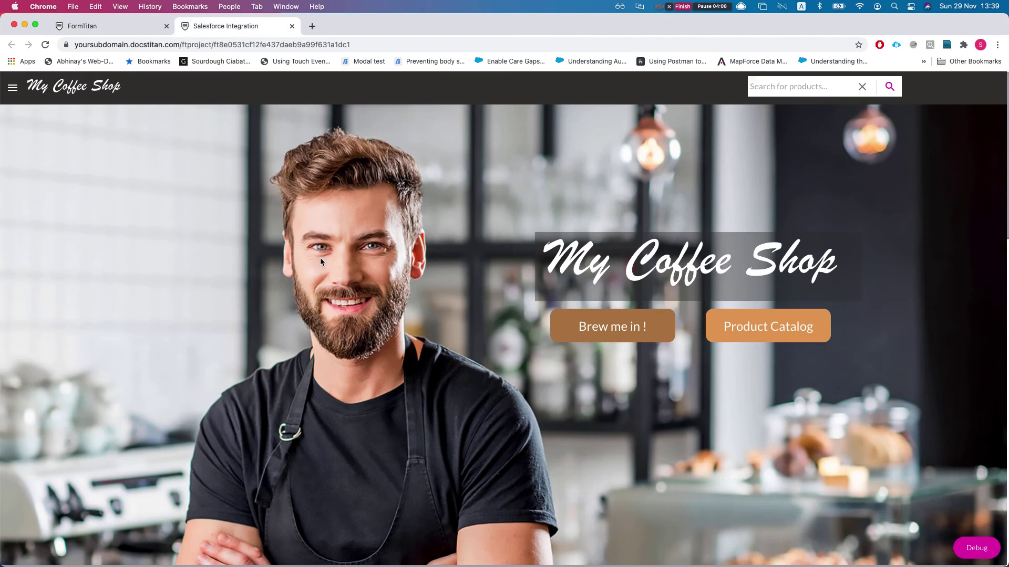
pyautogui.scroll(-10, 320, 261)
pyautogui.scroll(5, 315, 263)
pyautogui.scroll(-5, 314, 265)
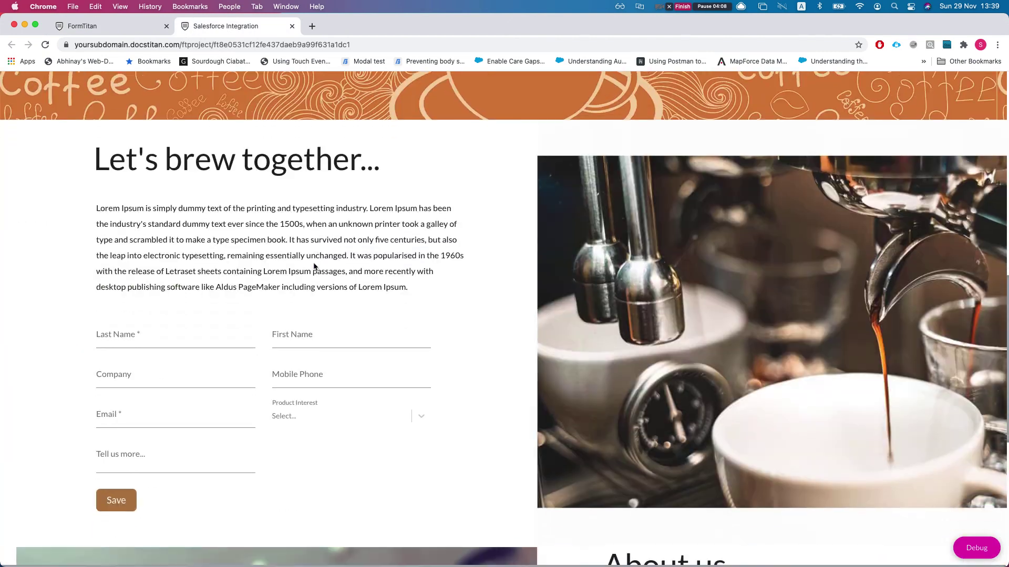
pyautogui.scroll(6, 315, 267)
pyautogui.scroll(-8, 167, 303)
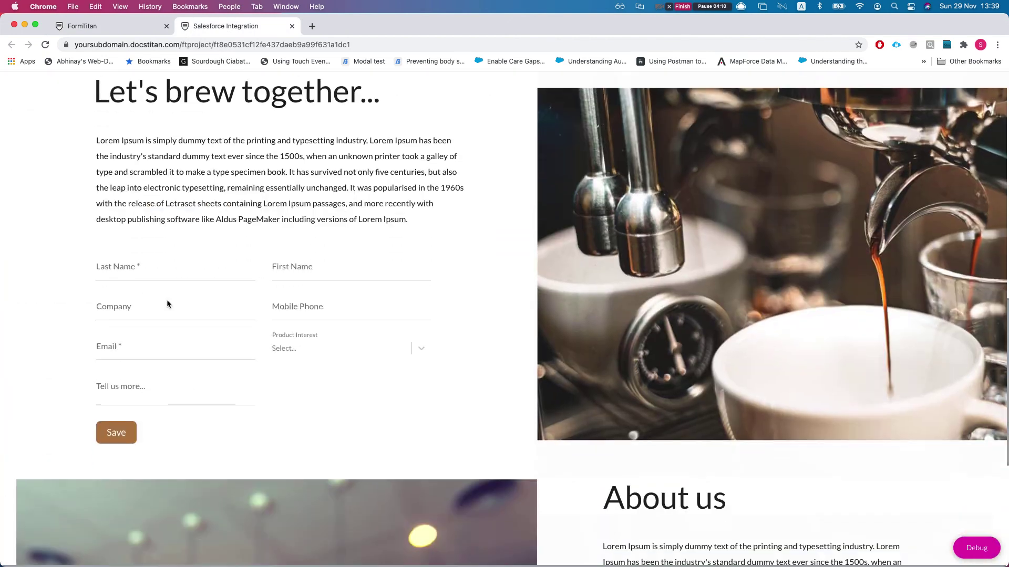
pyautogui.click(142, 274)
pyautogui.write('Le')
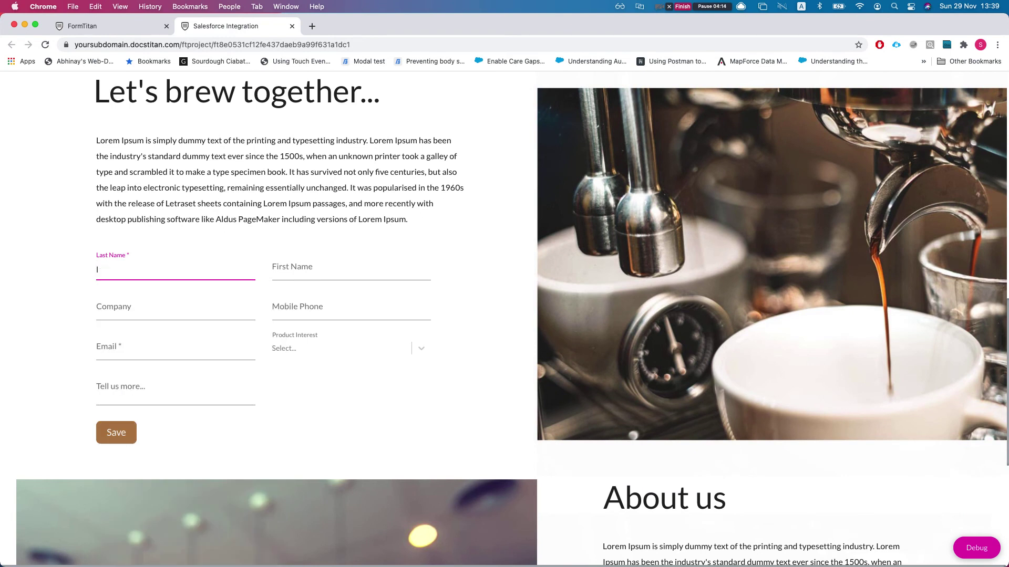
pyautogui.write('Testing le')
pyautogui.press('BackSpace')
# Enter the lead's first name, company 'test comp' and mobile phone number.
pyautogui.click(278, 269)
pyautogui.write('lead')
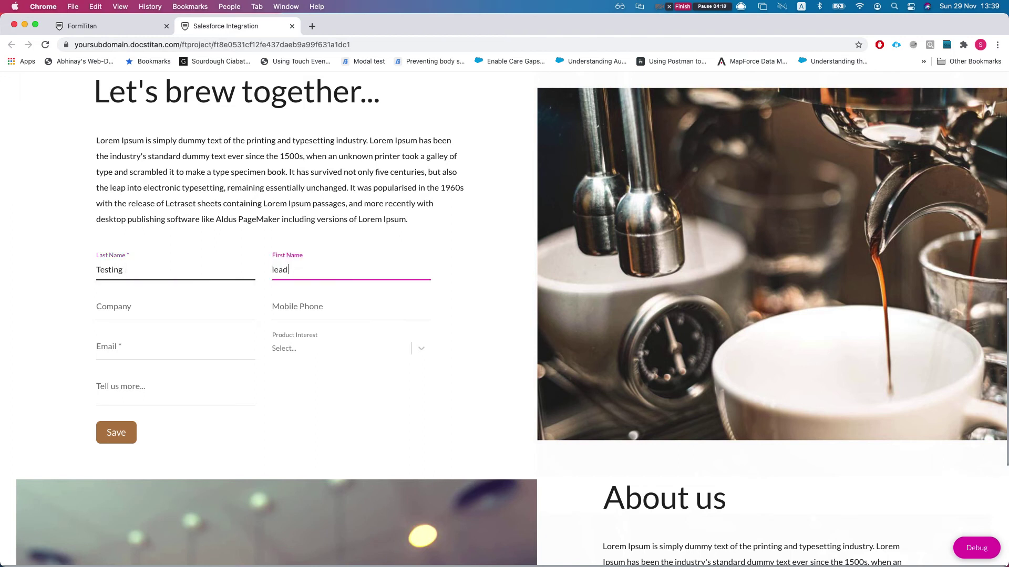
pyautogui.write(' creation')
pyautogui.click(96, 309)
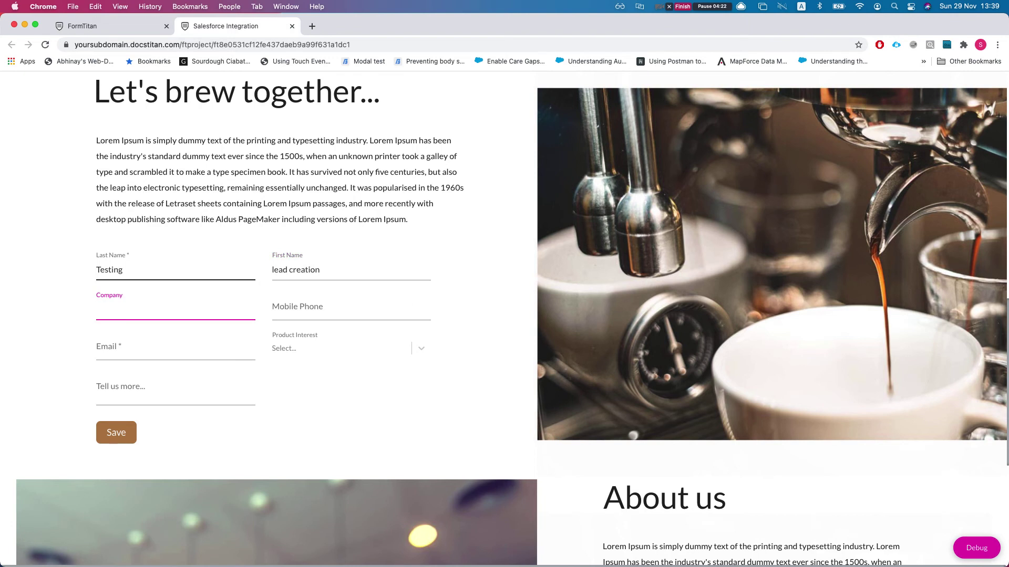
pyautogui.write('test comp')
pyautogui.press('Tab')
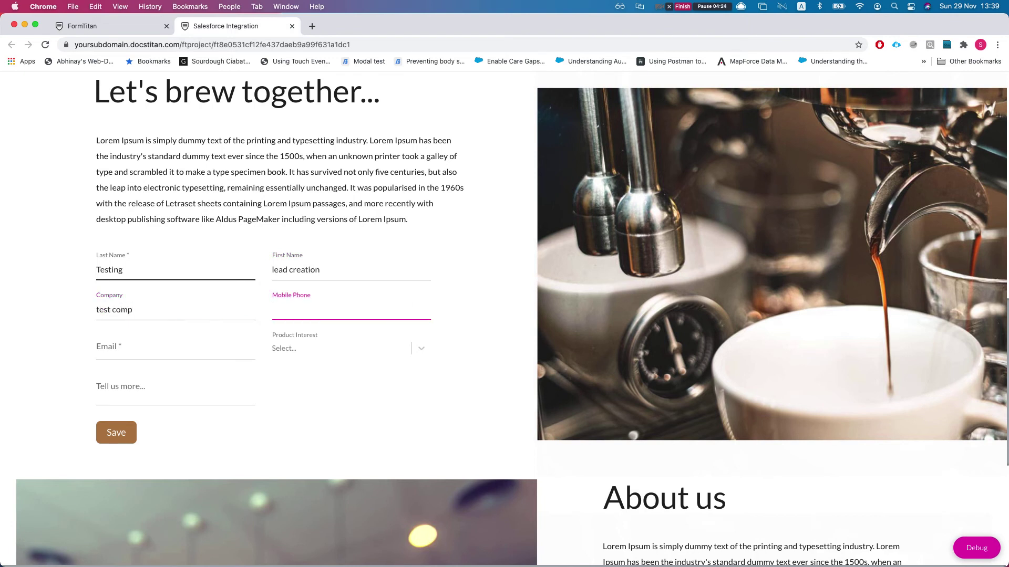
# Enter the e-mail address, choose GC5000 series as product interest, and submit the form.
pyautogui.click(107, 346)
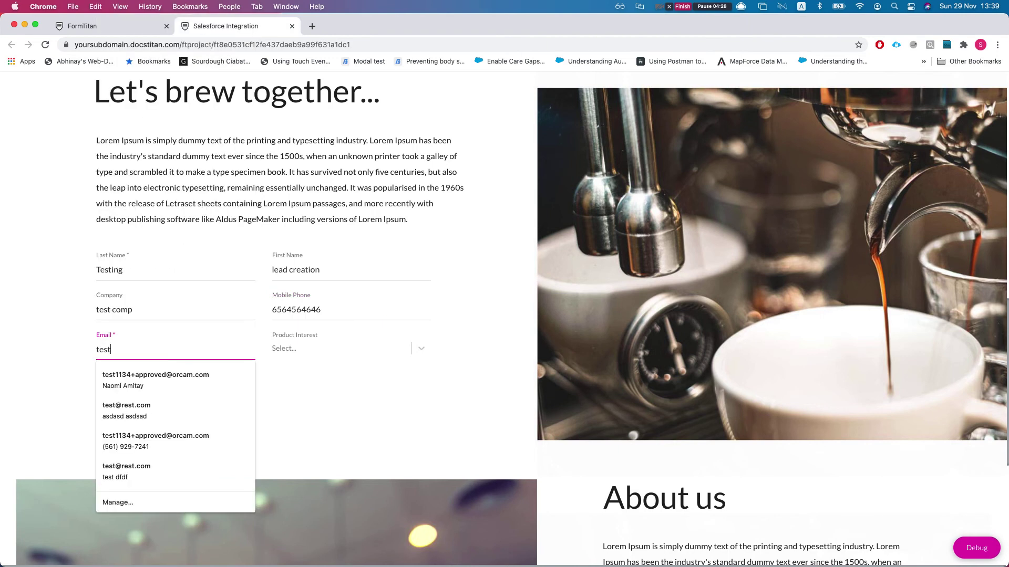
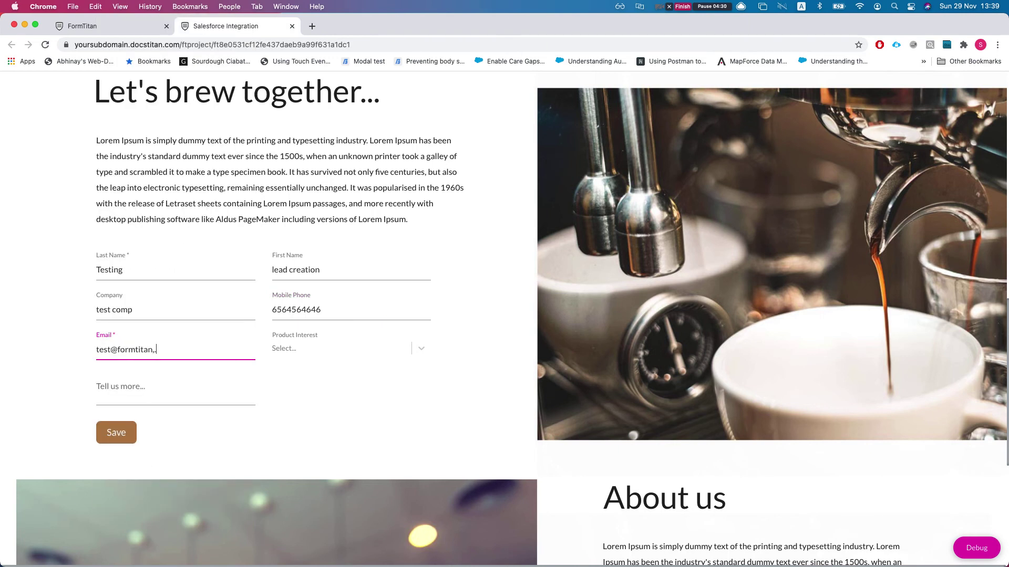
pyautogui.press('Tab')
pyautogui.click(334, 352)
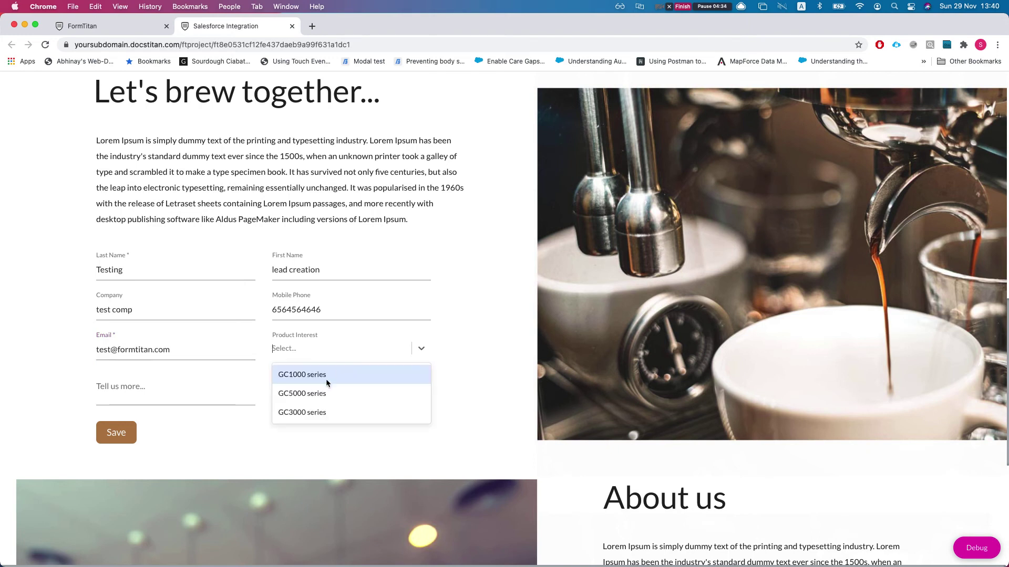
pyautogui.click(310, 392)
pyautogui.click(225, 393)
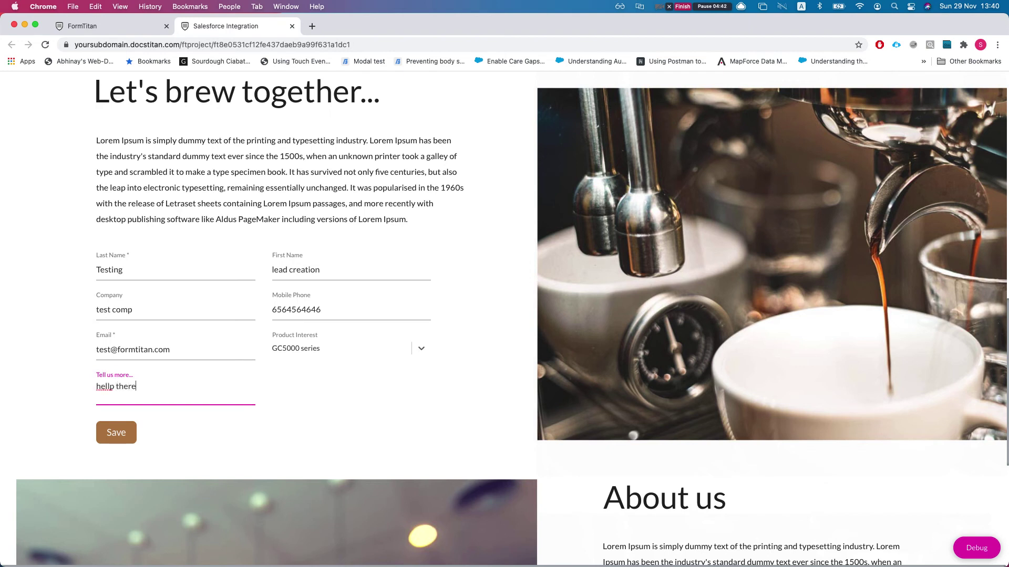
pyautogui.click(134, 439)
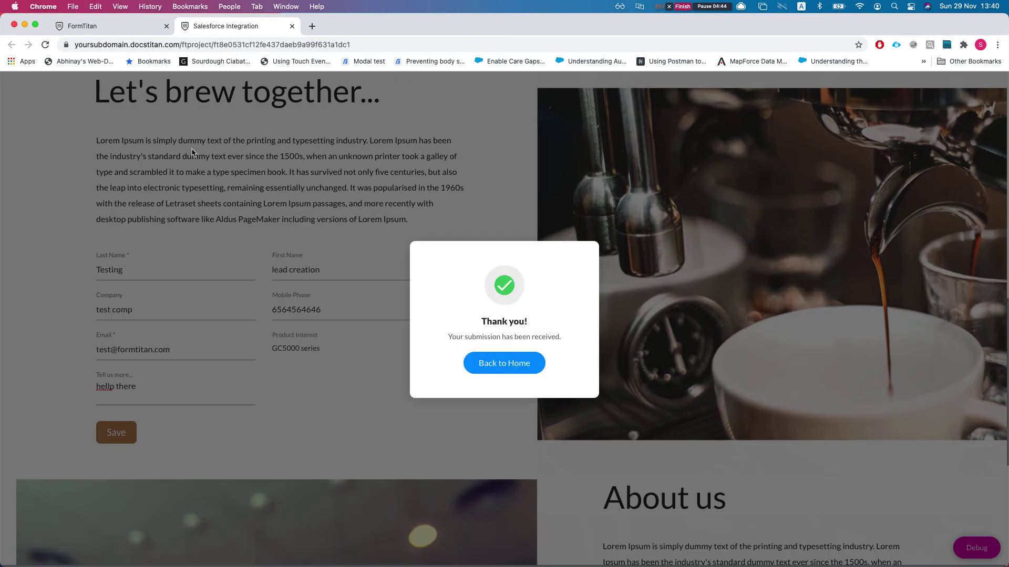
# In the editor, check the Integration Logs for the new 13:40 HP lead form lead creation, then close.
pyautogui.click(101, 29)
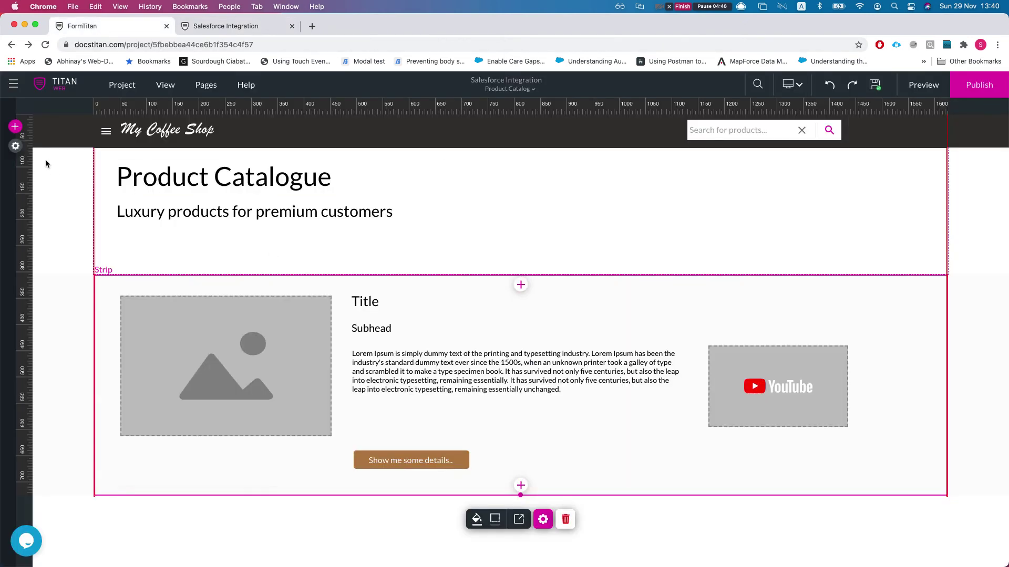
pyautogui.click(15, 146)
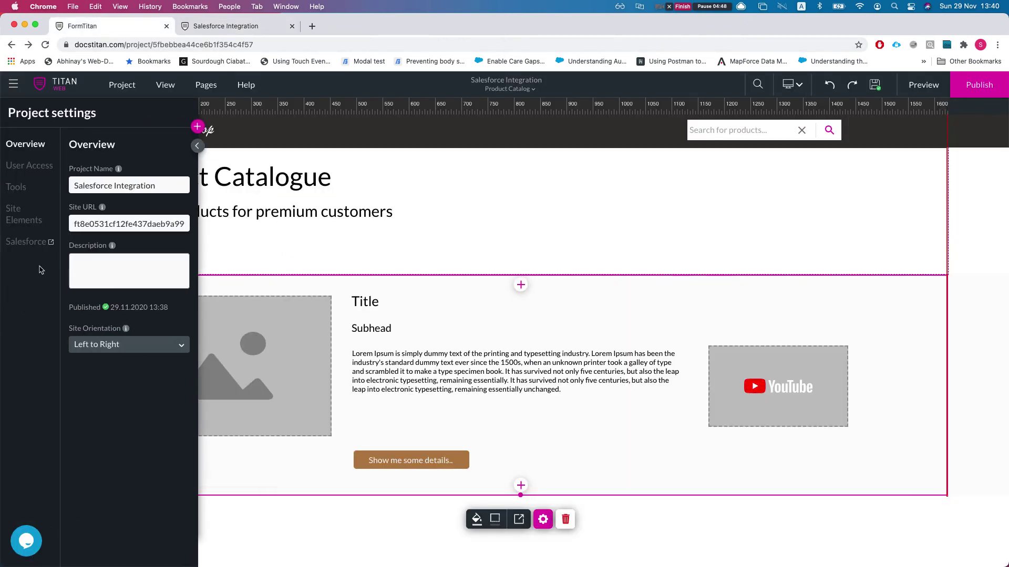
pyautogui.click(24, 241)
pyautogui.click(315, 303)
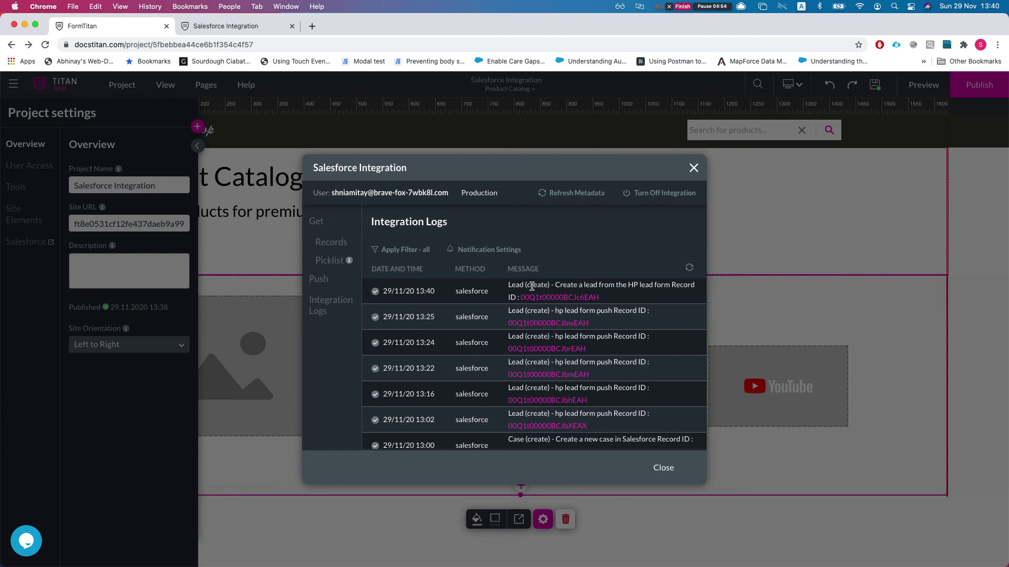
pyautogui.moveTo(531, 286); pyautogui.dragTo(607, 286)
pyautogui.click(584, 312)
pyautogui.moveTo(524, 311); pyautogui.dragTo(626, 311)
pyautogui.click(569, 312)
pyautogui.moveTo(556, 311); pyautogui.dragTo(629, 311)
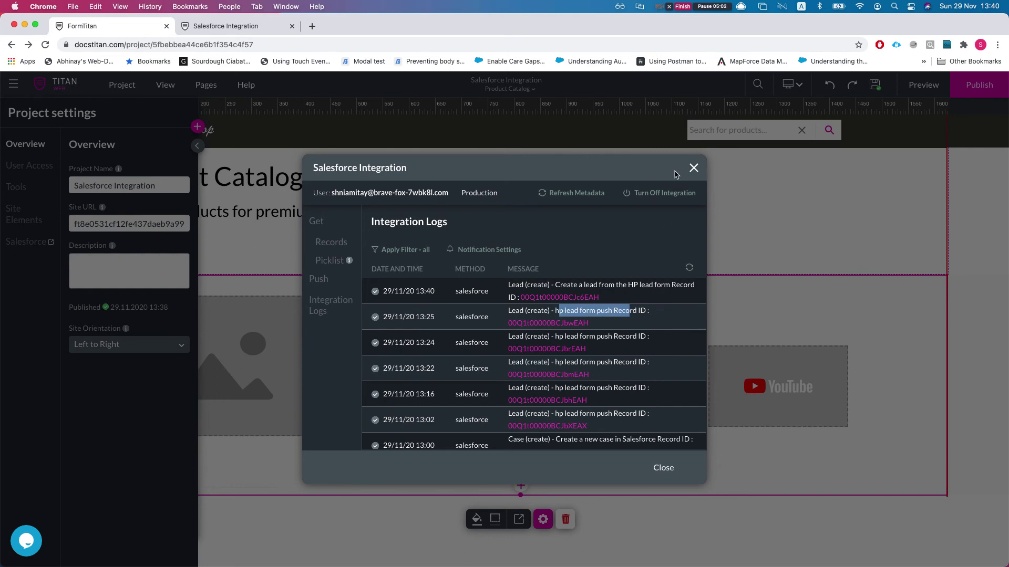
pyautogui.click(694, 167)
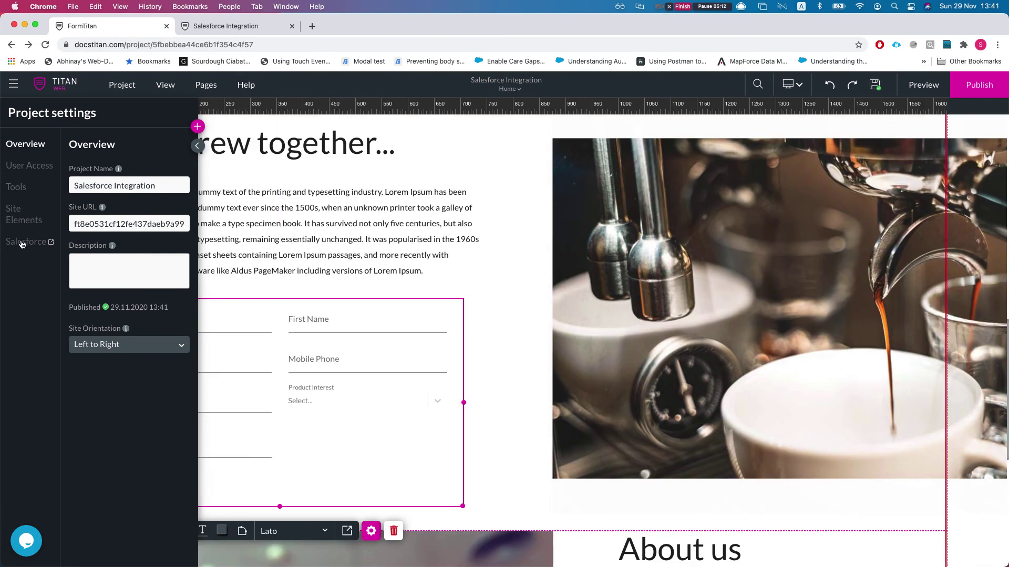
# Reopen Salesforce settings, view the #1 Lead push field mapping without changes, then close.
pyautogui.click(21, 244)
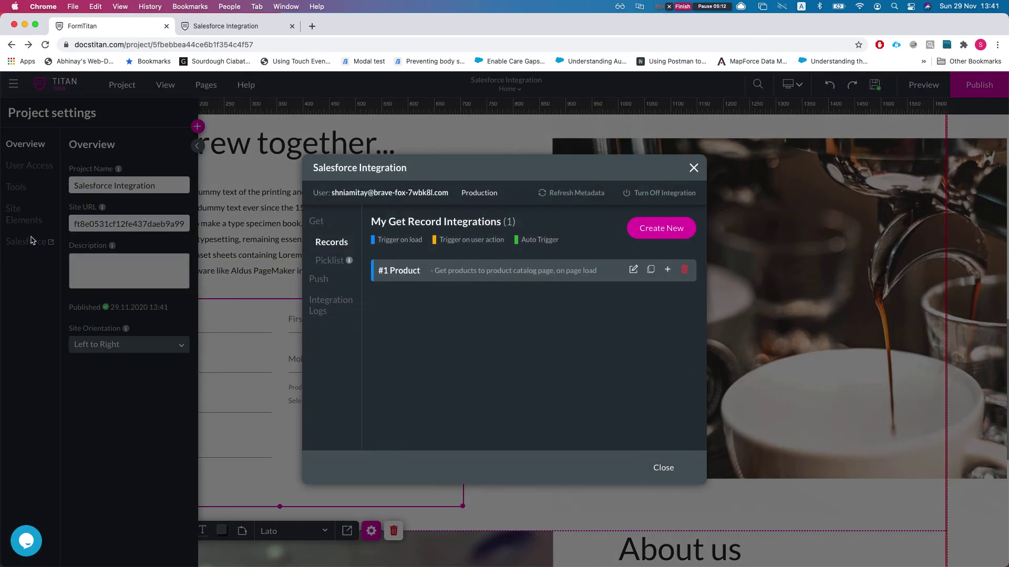
pyautogui.click(325, 309)
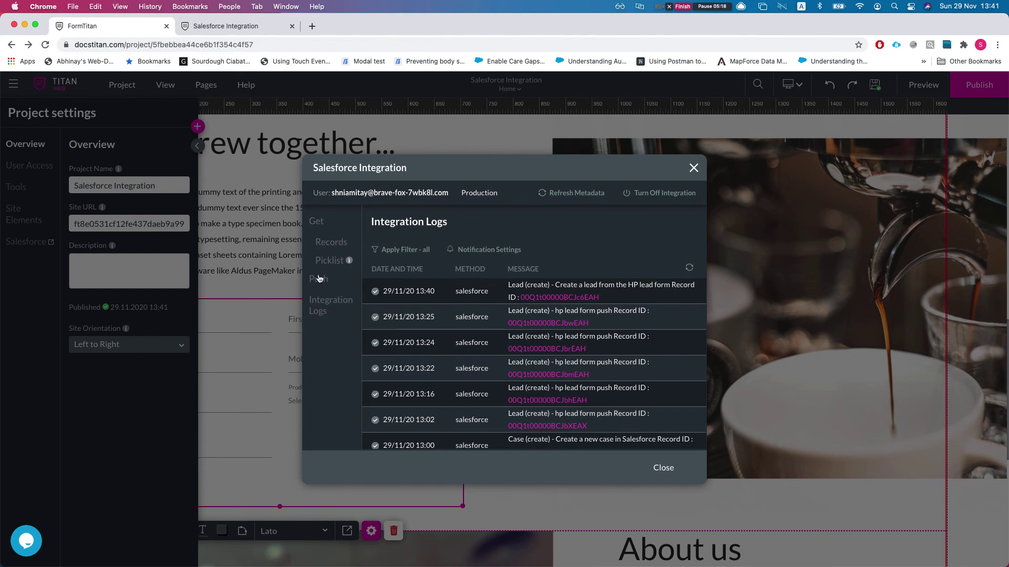
pyautogui.click(319, 279)
pyautogui.click(633, 269)
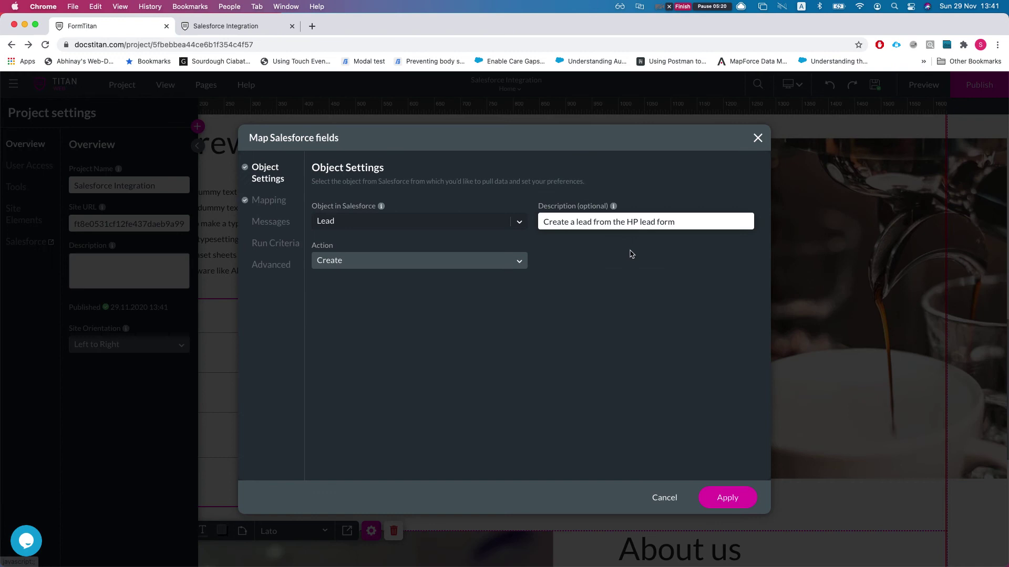
pyautogui.click(716, 493)
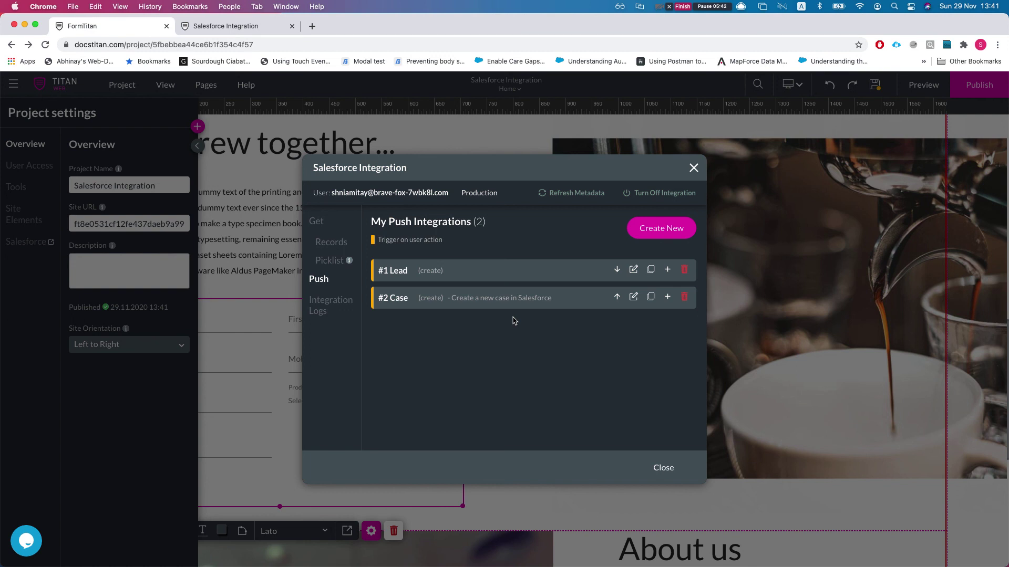
pyautogui.click(665, 468)
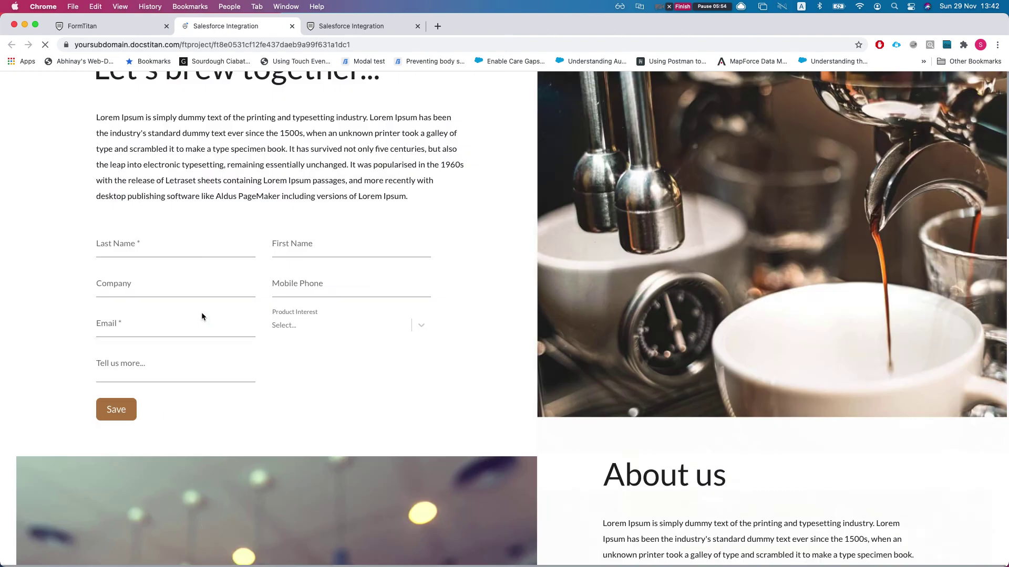
# Fill in the last name, first name, mobile phone and e-mail, leaving Company blank.
pyautogui.scroll(-12, 198, 317)
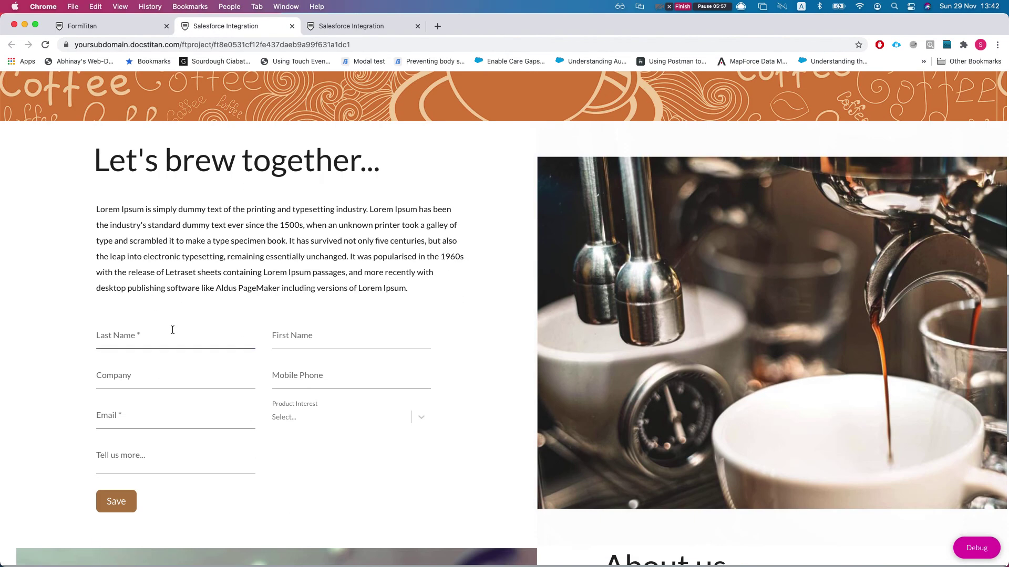
pyautogui.click(171, 334)
pyautogui.write('FD')
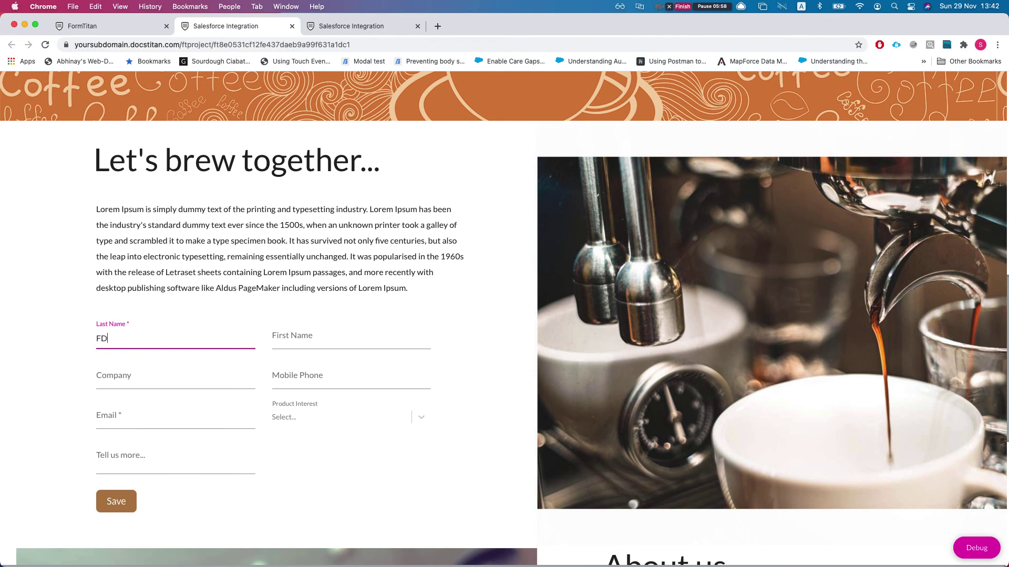
pyautogui.write('il')
pyautogui.press('Tab')
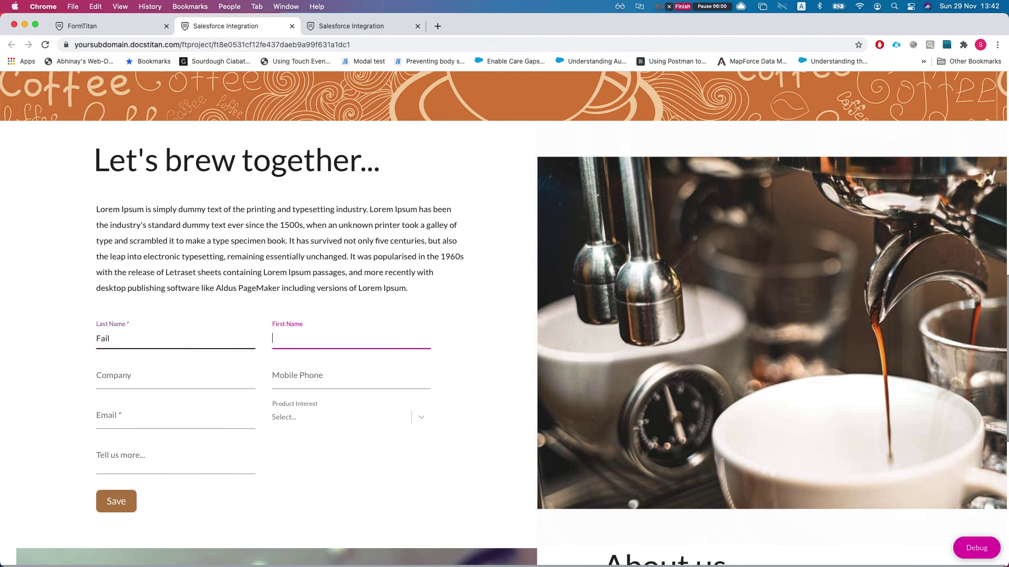
pyautogui.write('Test')
pyautogui.press('Tab')
pyautogui.press('Tab')
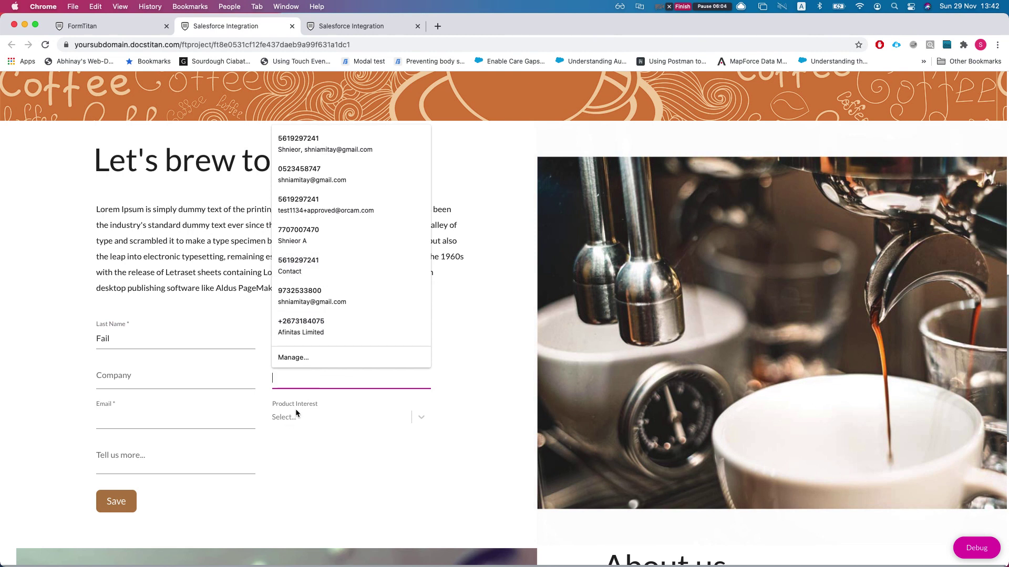
pyautogui.write('324234234')
pyautogui.click(175, 412)
pyautogui.write('t')
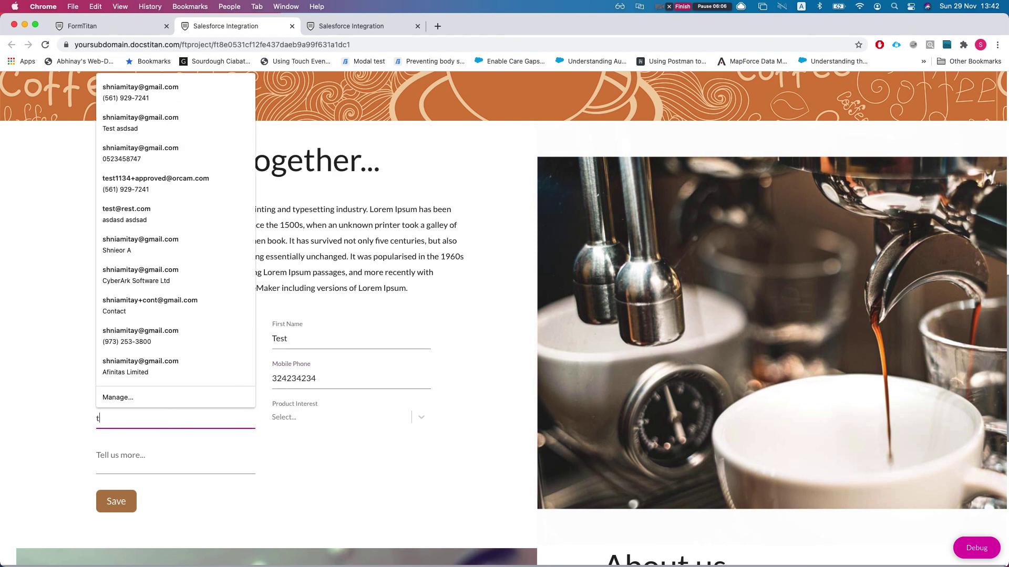
pyautogui.write('est@tet.com')
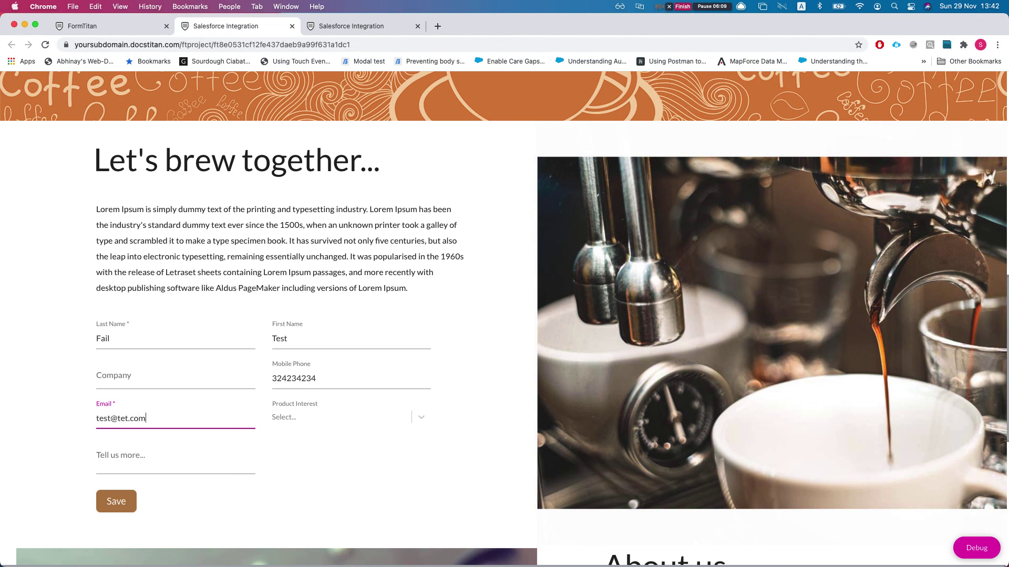
# Choose GC5000 series, add a Tell us more message, submit the form, and return to the editor.
pyautogui.press('Tab')
pyautogui.write('te')
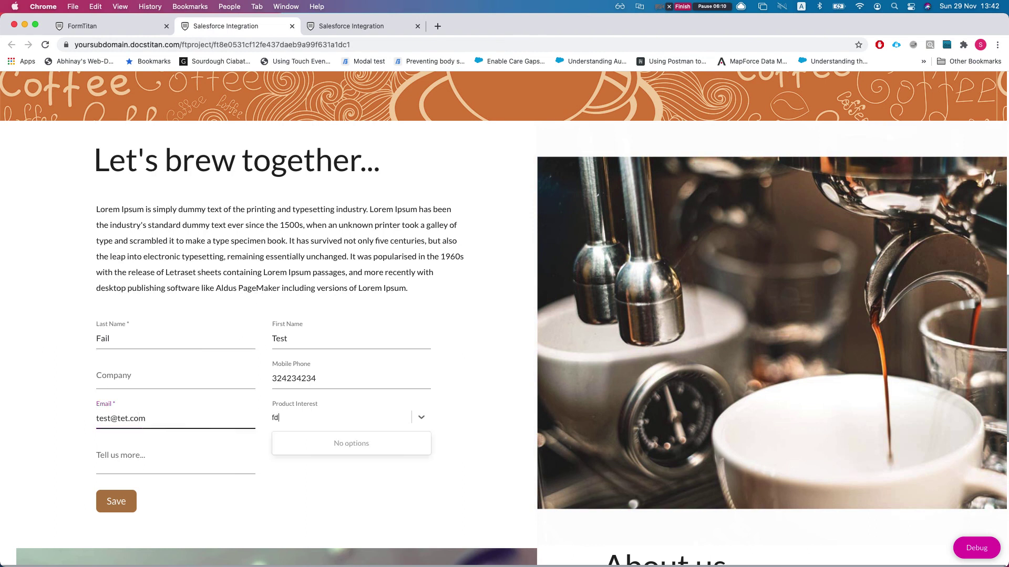
pyautogui.press('Escape')
pyautogui.click(387, 418)
pyautogui.click(341, 473)
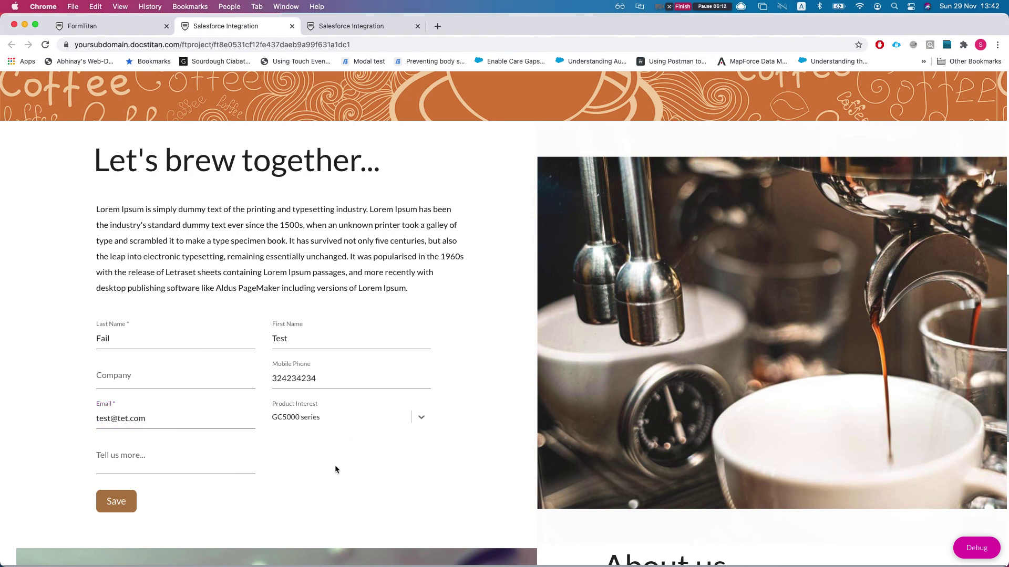
pyautogui.click(181, 458)
pyautogui.write('sdfsdsdfdsf')
pyautogui.click(126, 506)
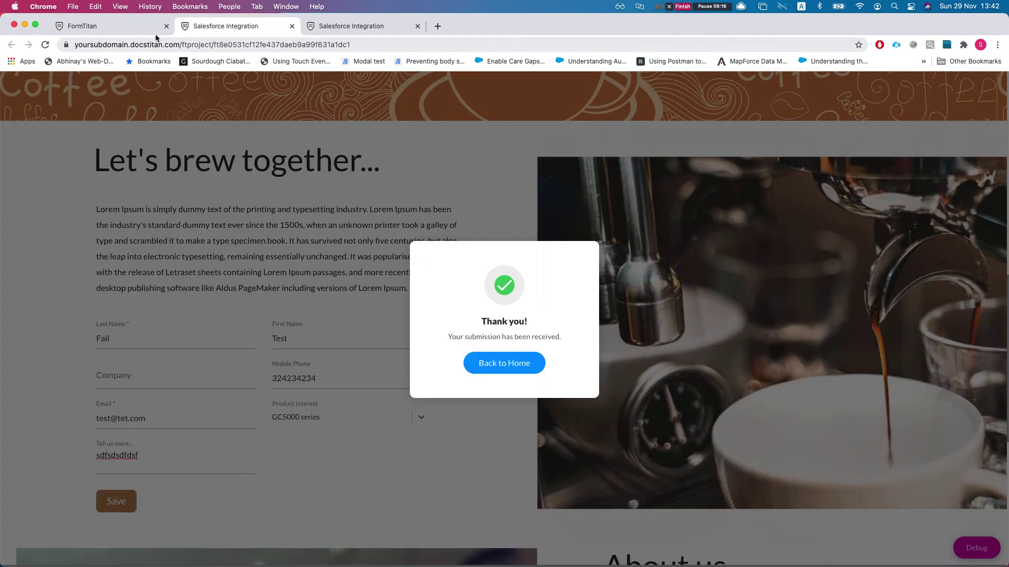
pyautogui.press('super+1')
# Dismiss the publish confirmation and open the Salesforce push Integration Logs from Project settings.
pyautogui.click(694, 155)
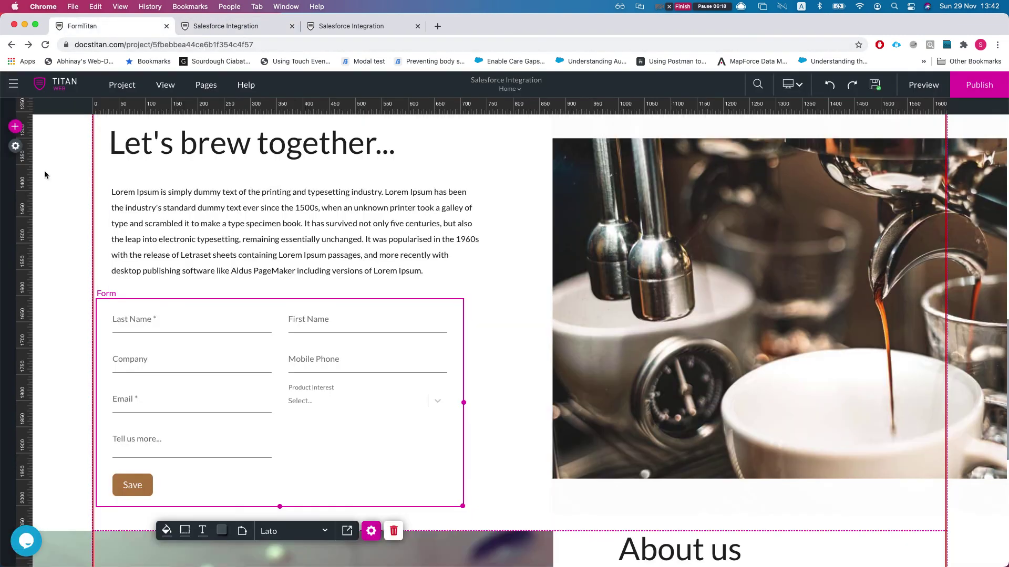
pyautogui.click(15, 146)
pyautogui.click(30, 245)
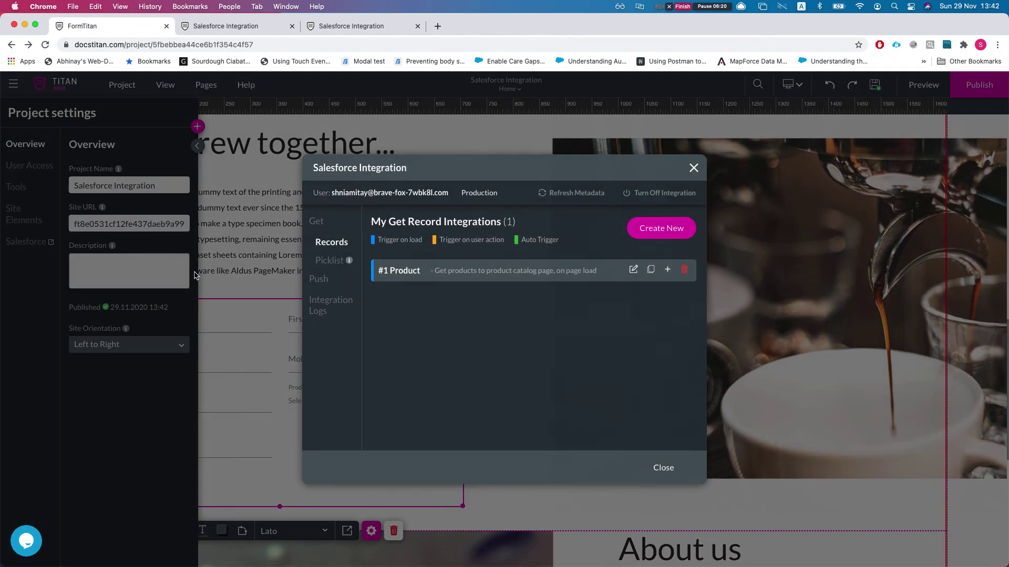
pyautogui.click(320, 283)
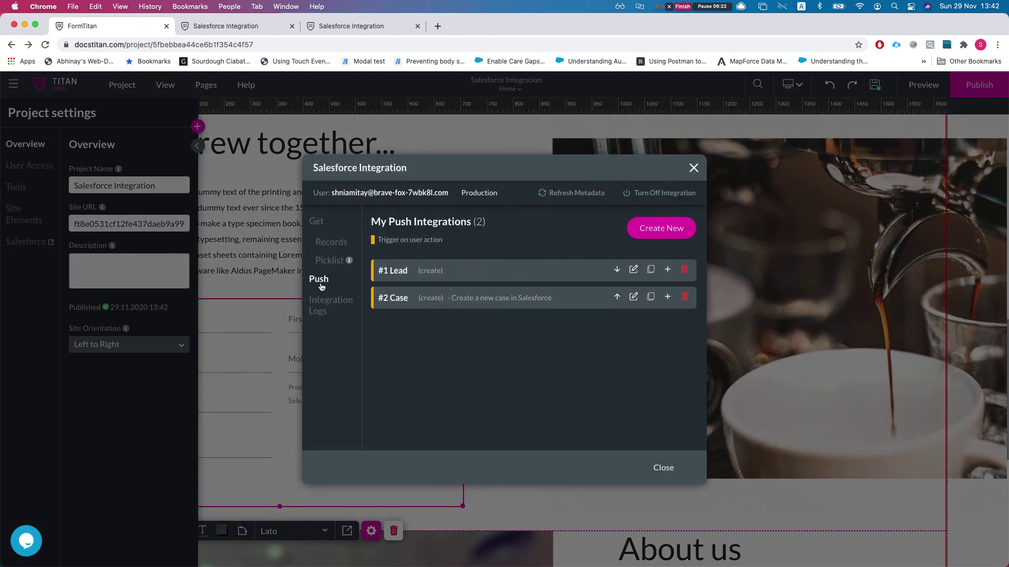
pyautogui.click(341, 310)
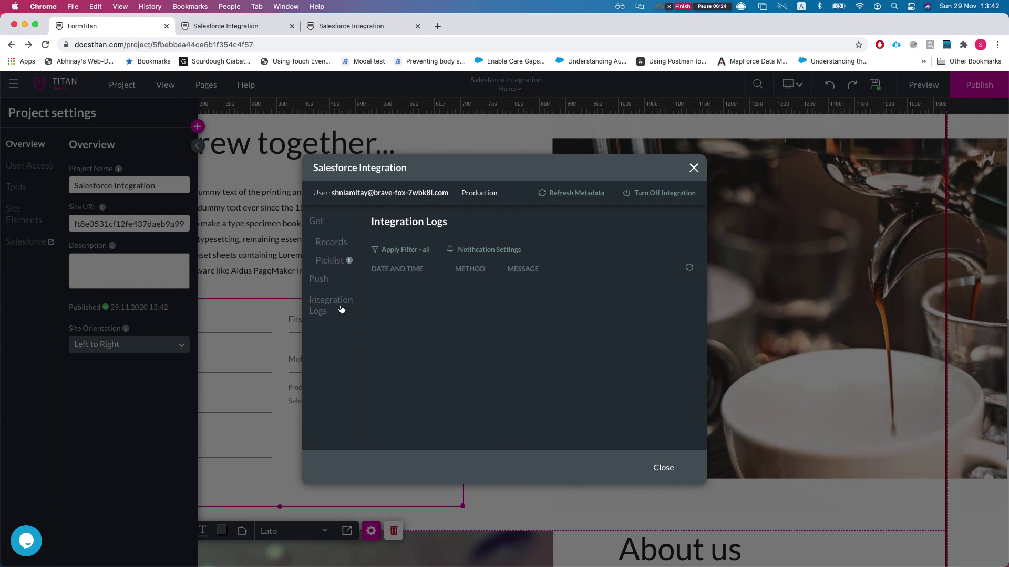
# Highlight the 13:42 Lead (create) REQUIRED_FIELD_MISSING error and the 13:40 entry's 'Create a lead from the' text.
pyautogui.scroll(-1, 528, 318)
pyautogui.scroll(1, 575, 281)
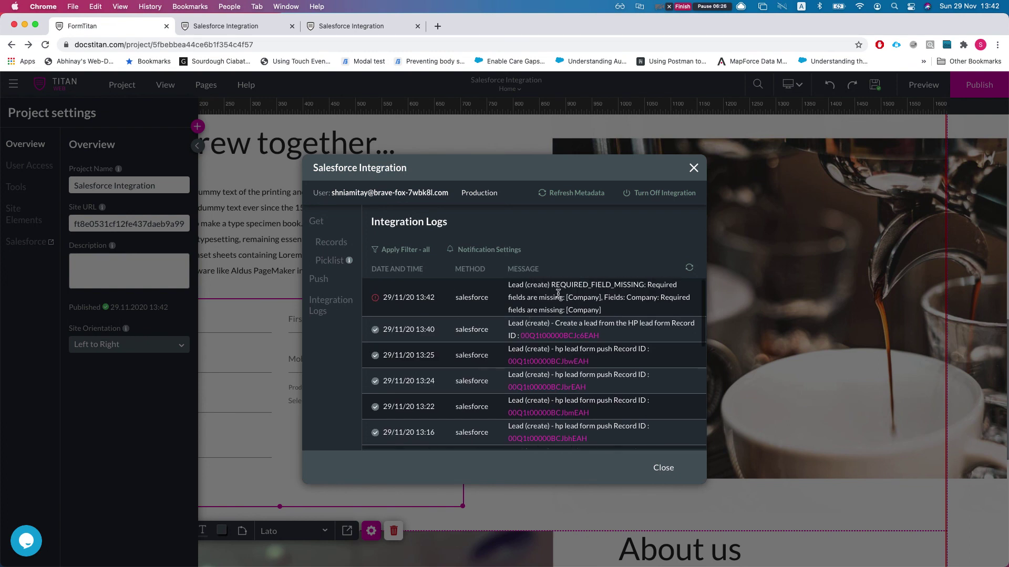
pyautogui.moveTo(588, 285); pyautogui.dragTo(688, 298)
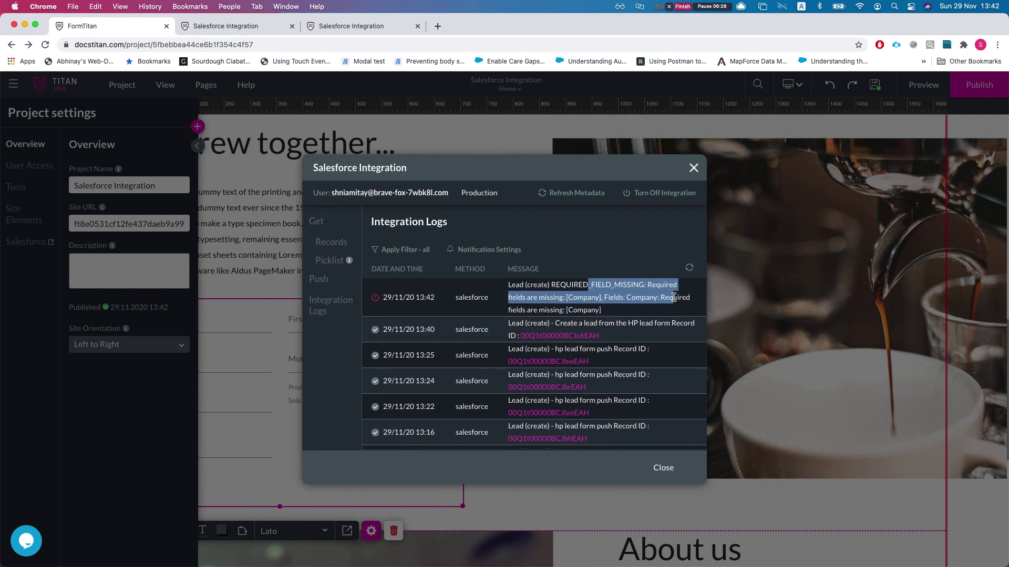
pyautogui.click(547, 292)
pyautogui.moveTo(510, 286); pyautogui.dragTo(550, 286)
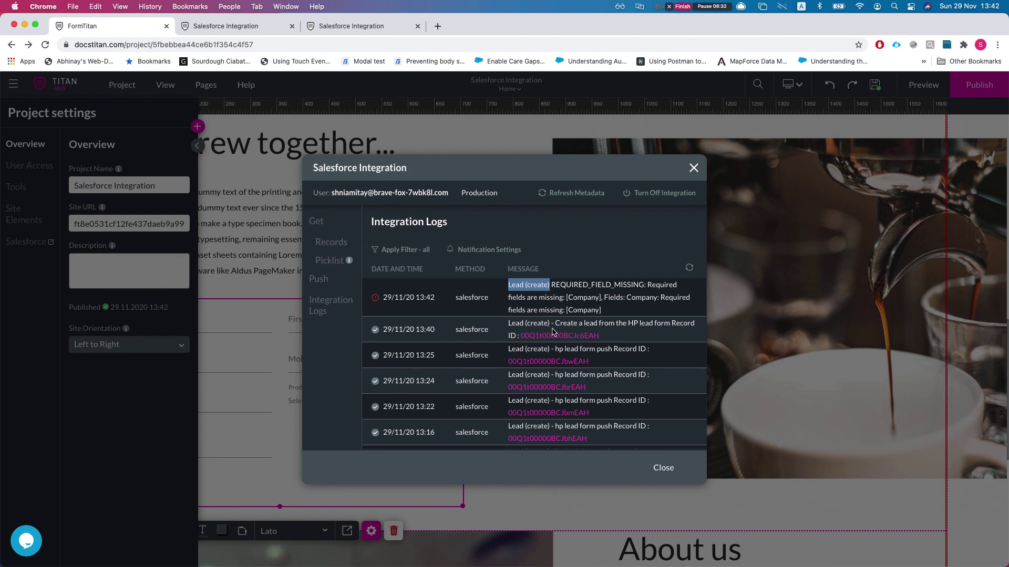
pyautogui.moveTo(508, 285); pyautogui.dragTo(528, 285)
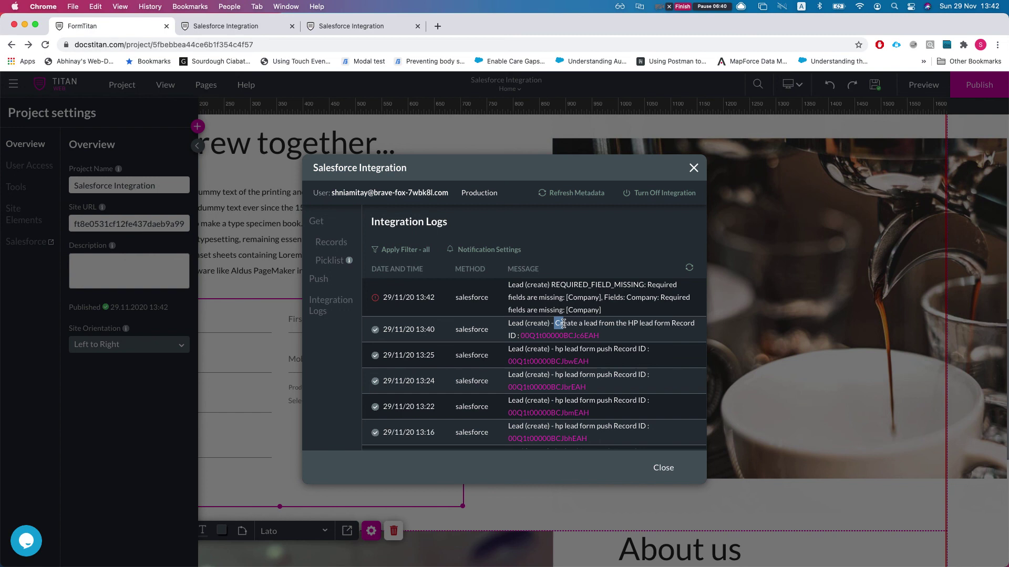
pyautogui.moveTo(562, 323); pyautogui.dragTo(626, 323)
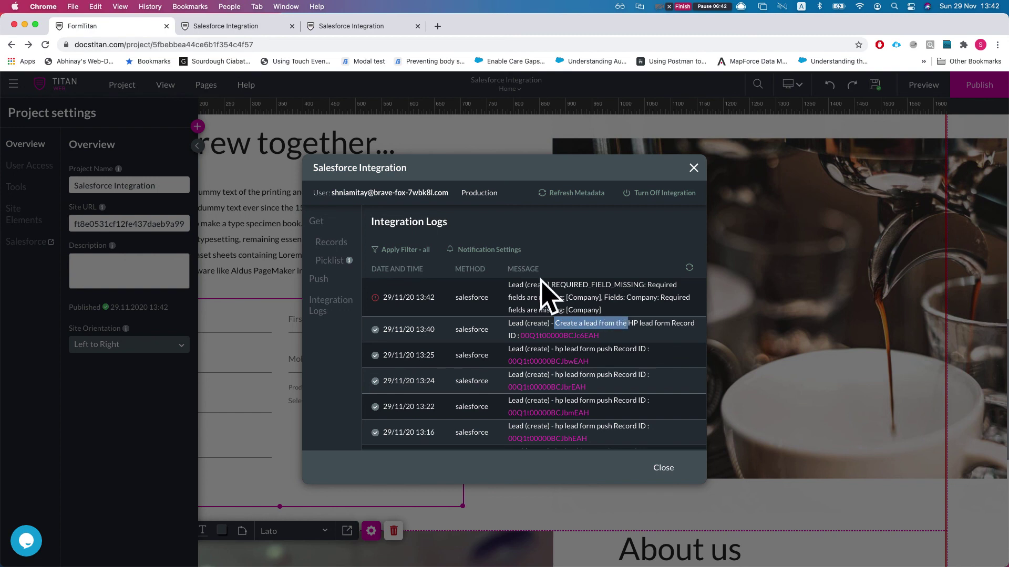